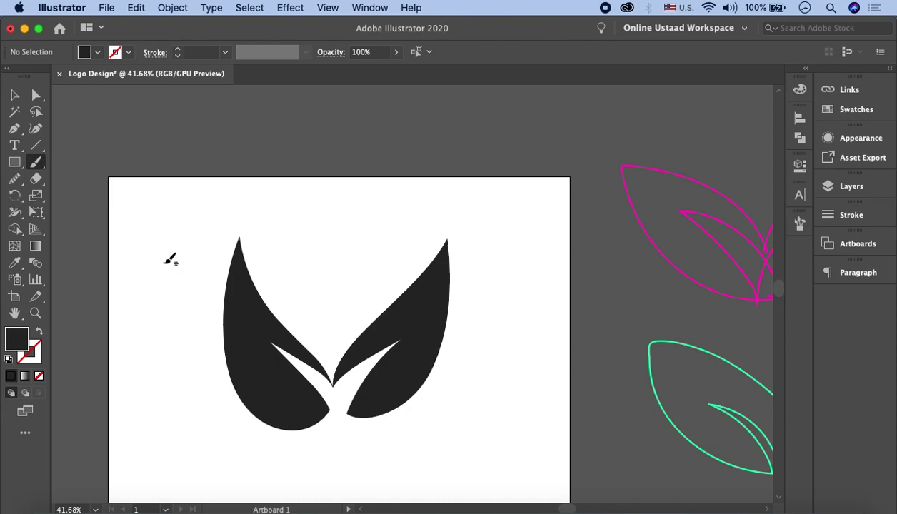
Step: Group the two black leaf shapes into a single object
{"action": "scroll", "coordinate": [179, 258], "scroll_direction": "down", "scroll_amount": 2}
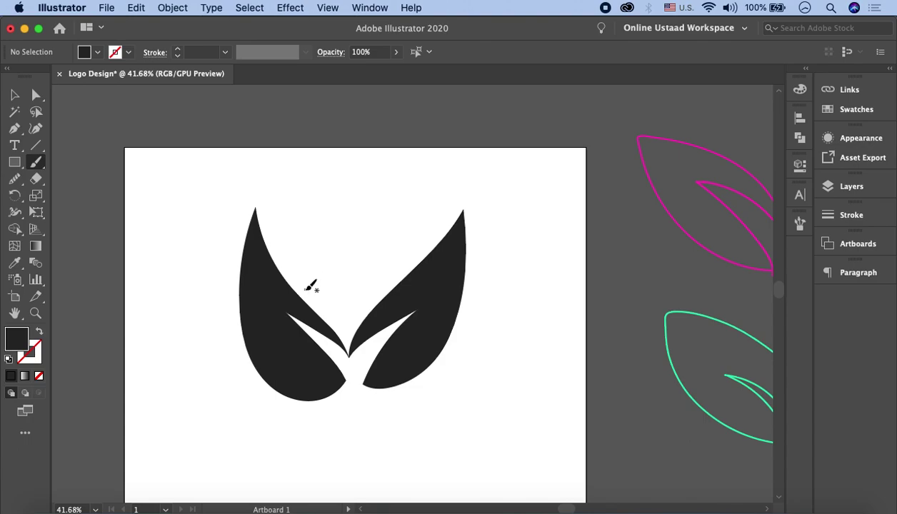
{"action": "left_click", "coordinate": [14, 94]}
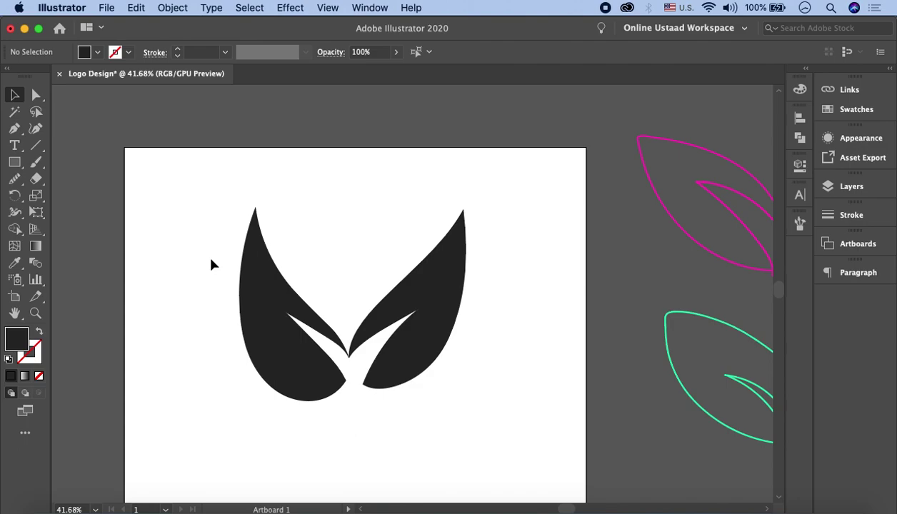
{"action": "left_click_drag", "start_coordinate": [203, 194], "coordinate": [440, 394]}
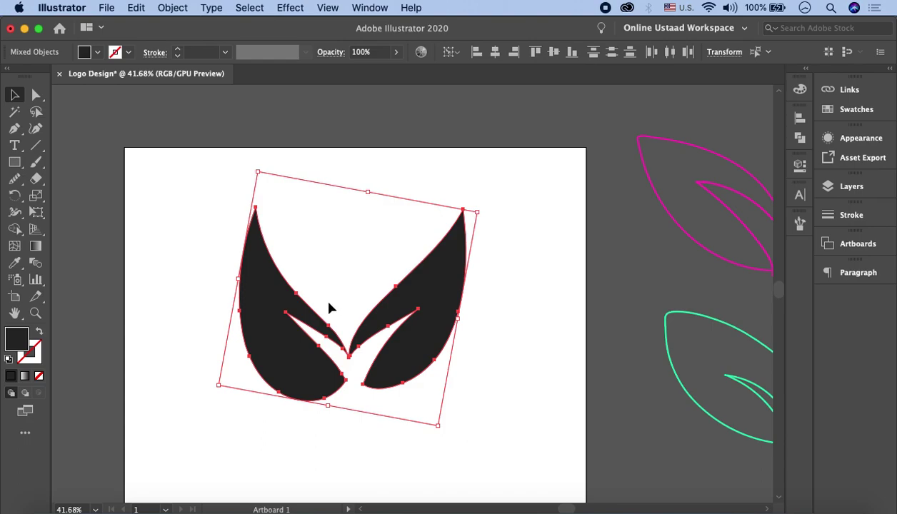
{"action": "key", "text": "super+g"}
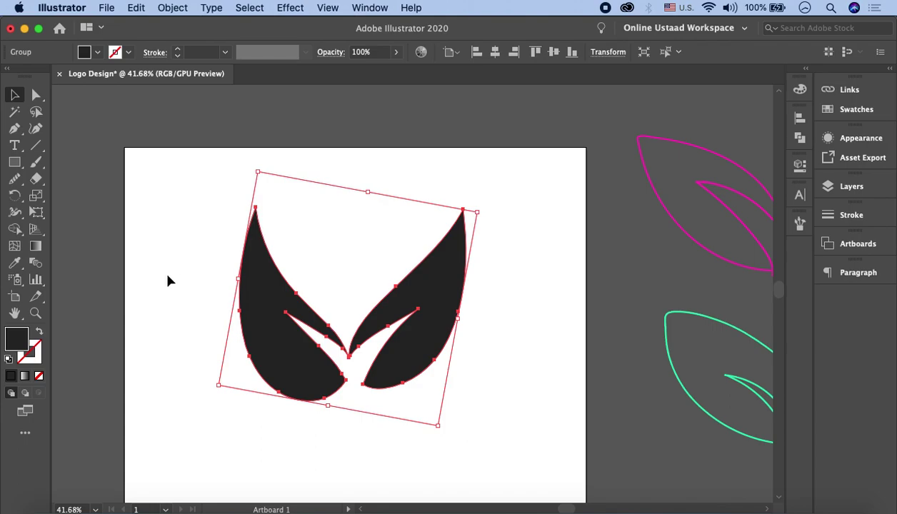
Step: Shrink the leaf group and move it up and left on the artboard
{"action": "left_click", "coordinate": [204, 279]}
{"action": "left_click_drag", "start_coordinate": [204, 268], "coordinate": [426, 398]}
{"action": "left_click_drag", "start_coordinate": [464, 210], "coordinate": [405, 259]}
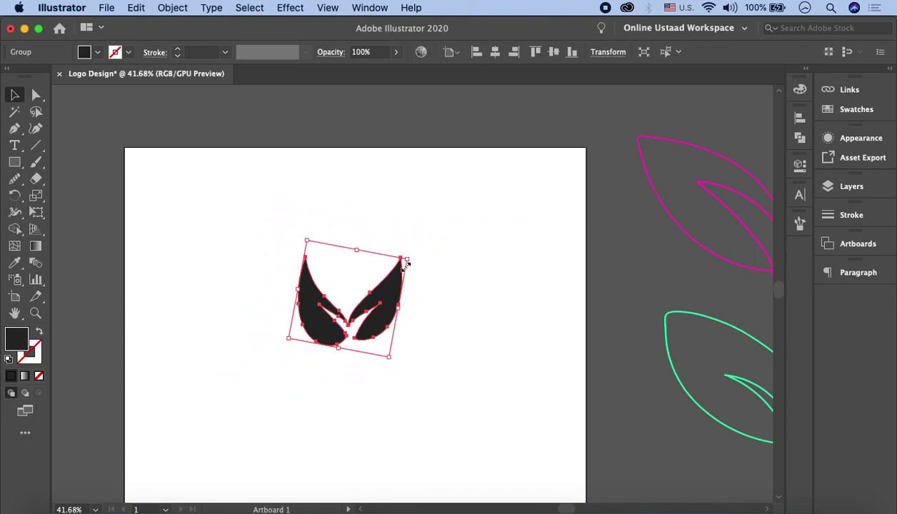
{"action": "key", "text": "super+z"}
{"action": "left_click_drag", "start_coordinate": [378, 286], "coordinate": [370, 247]}
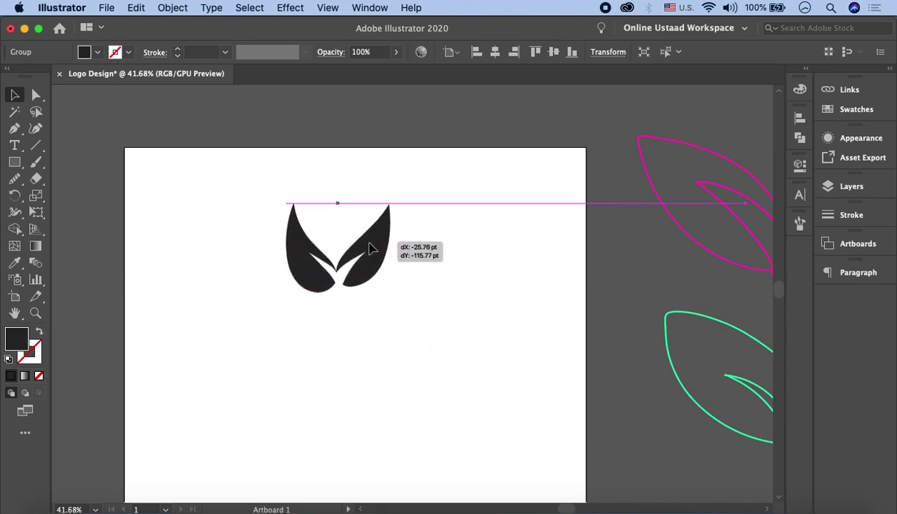
{"action": "left_click_drag", "start_coordinate": [380, 304], "coordinate": [370, 304]}
{"action": "left_click", "coordinate": [396, 300]}
Step: Rotate the leaf group back to an upright position
{"action": "scroll", "coordinate": [335, 246], "scroll_direction": "up", "scroll_amount": 1}
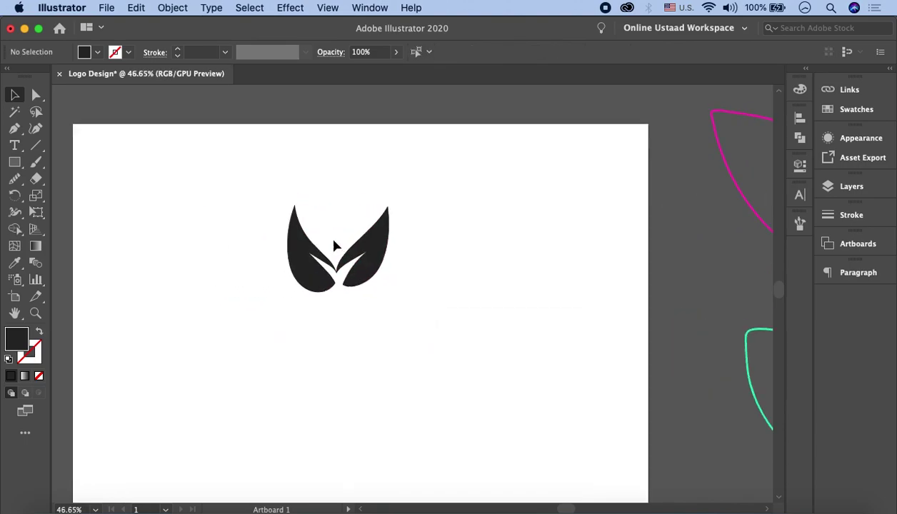
{"action": "scroll", "coordinate": [334, 246], "scroll_direction": "up", "scroll_amount": 3}
{"action": "left_click_drag", "start_coordinate": [208, 244], "coordinate": [364, 320]}
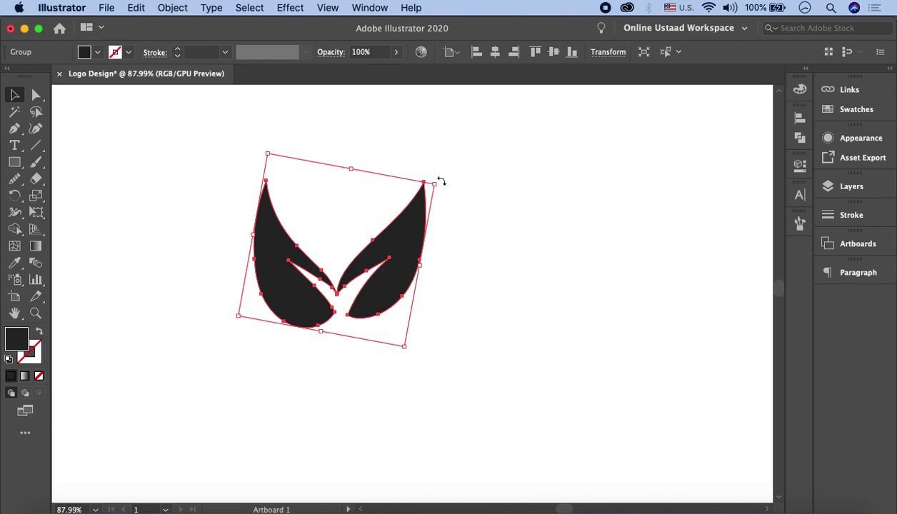
{"action": "left_click_drag", "start_coordinate": [441, 181], "coordinate": [449, 186]}
{"action": "left_click", "coordinate": [443, 281]}
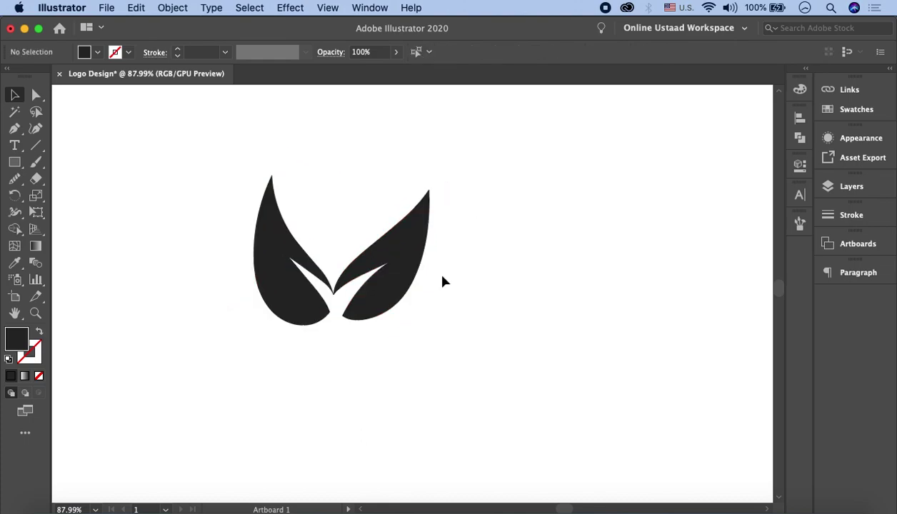
{"action": "scroll", "coordinate": [313, 348], "scroll_direction": "up", "scroll_amount": 2}
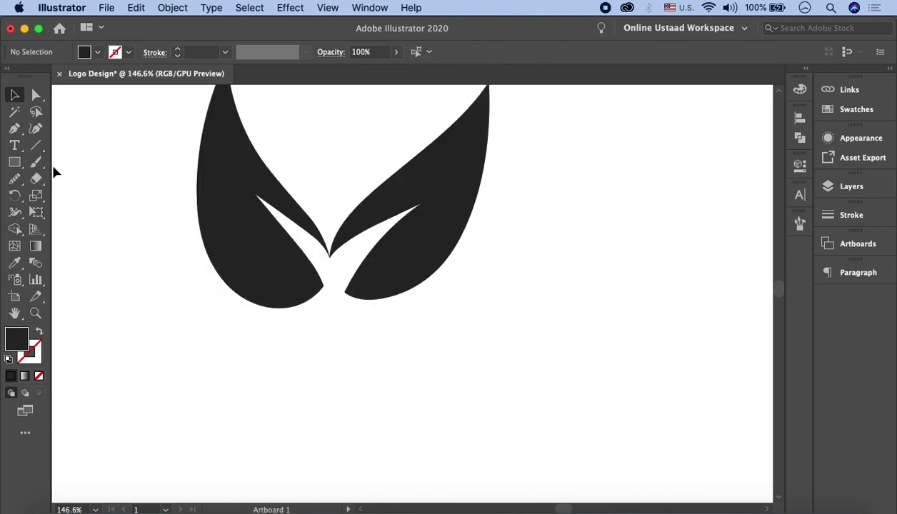
{"action": "left_click", "coordinate": [15, 145]}
Step: Add the word 'Vero' below the leaves, enlarge it and move it up beneath them
{"action": "left_click", "coordinate": [269, 367]}
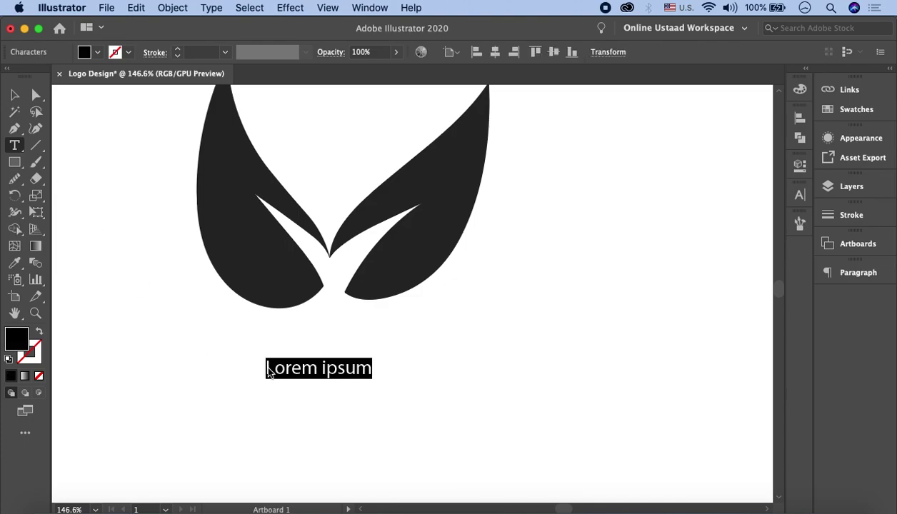
{"action": "type", "text": "Vetm"}
{"action": "key", "text": "BackSpace"}
{"action": "key", "text": "BackSpace"}
{"action": "key", "text": "BackSpace"}
{"action": "type", "text": "Ver"}
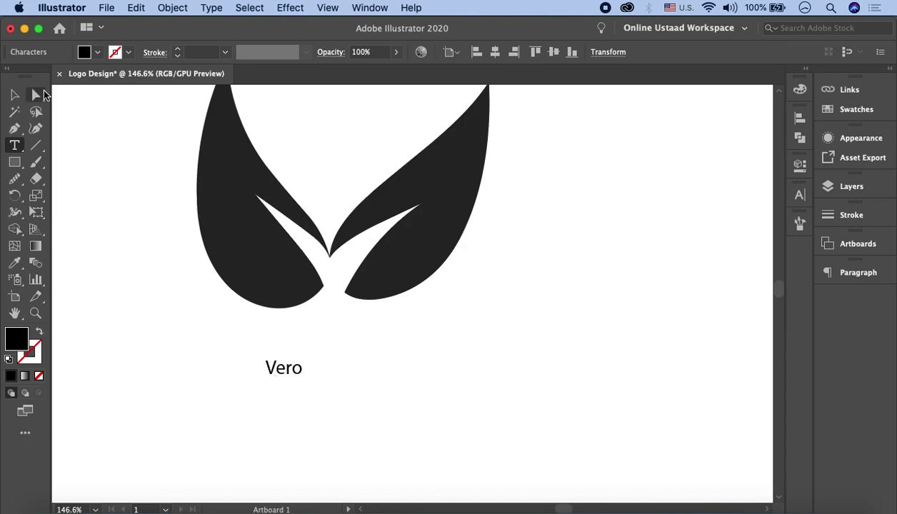
{"action": "left_click", "coordinate": [16, 96]}
{"action": "left_click_drag", "start_coordinate": [301, 383], "coordinate": [471, 434]}
{"action": "left_click_drag", "start_coordinate": [348, 390], "coordinate": [352, 359]}
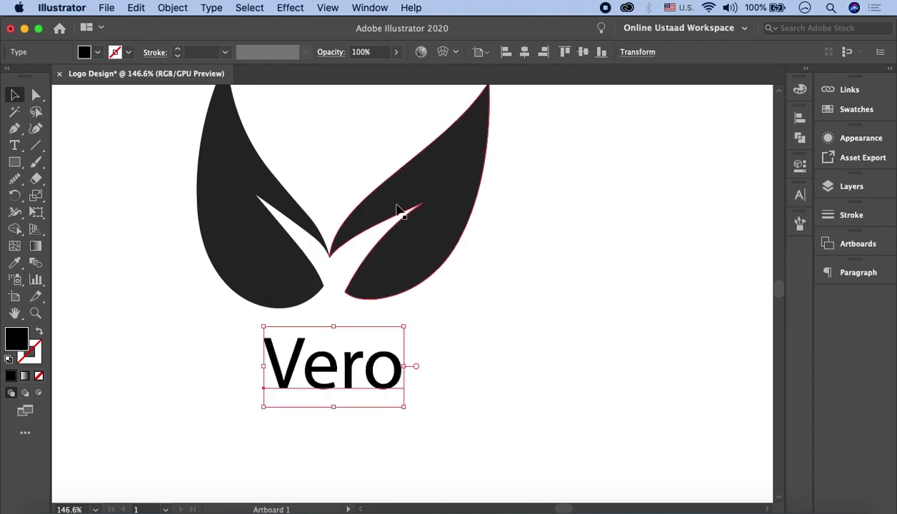
Step: Rotate the leaf group upright, lower it toward the Vero text and fine-tune its tilt
{"action": "left_click_drag", "start_coordinate": [164, 130], "coordinate": [471, 295]}
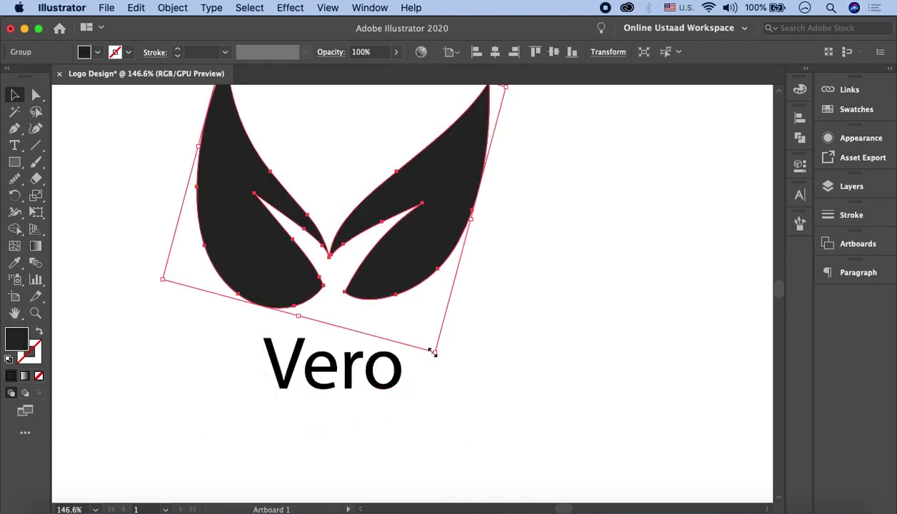
{"action": "left_click_drag", "start_coordinate": [432, 352], "coordinate": [426, 380]}
{"action": "mouse_move", "coordinate": [404, 252]}
{"action": "left_mouse_down"}
{"action": "mouse_move", "coordinate": [404, 281]}
{"action": "mouse_move", "coordinate": [426, 240]}
{"action": "left_mouse_up"}
{"action": "left_click_drag", "start_coordinate": [484, 129], "coordinate": [486, 142]}
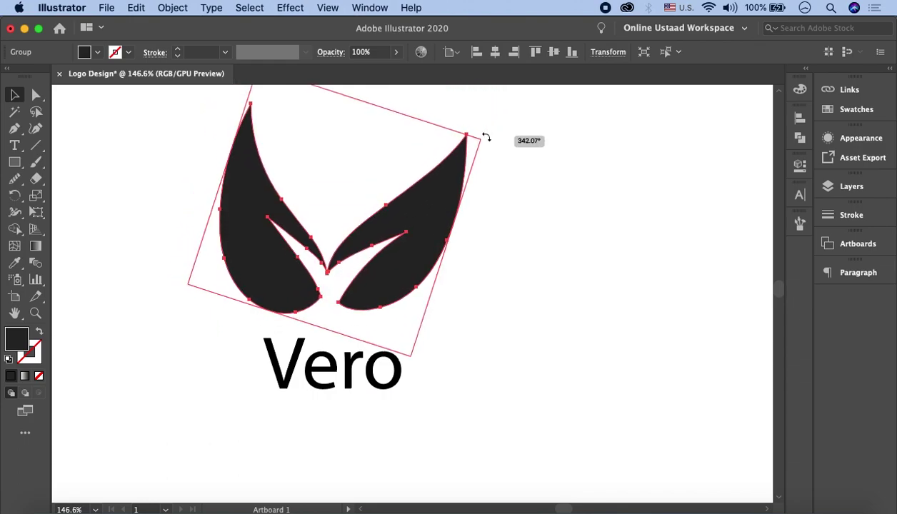
{"action": "left_click", "coordinate": [468, 262]}
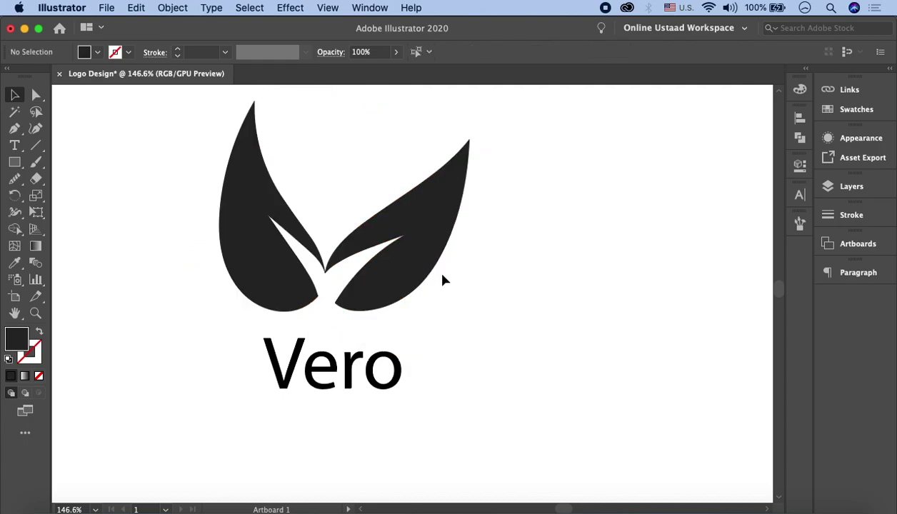
{"action": "left_click", "coordinate": [379, 246]}
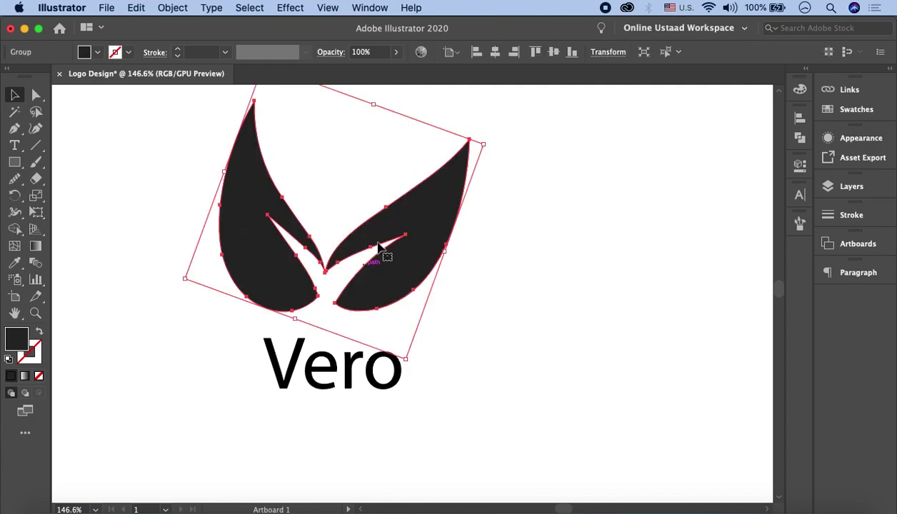
{"action": "left_click_drag", "start_coordinate": [488, 146], "coordinate": [490, 139]}
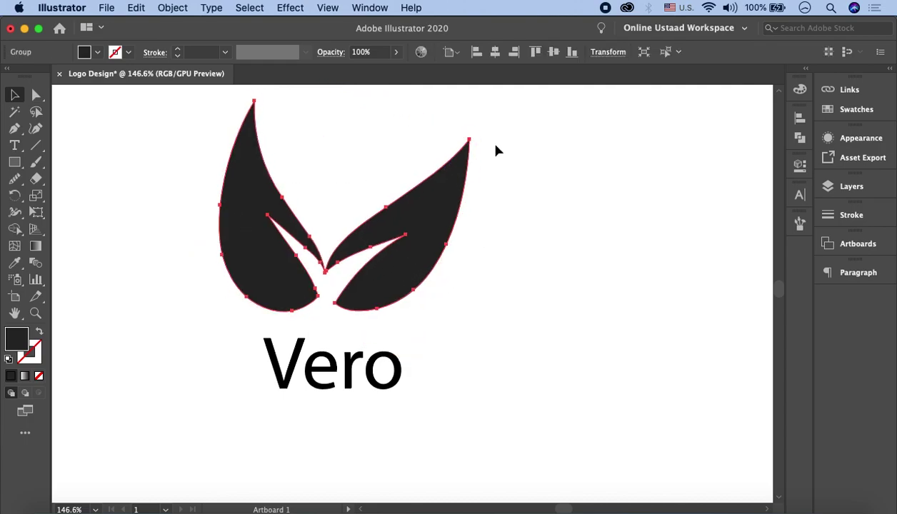
{"action": "left_click_drag", "start_coordinate": [489, 138], "coordinate": [490, 135]}
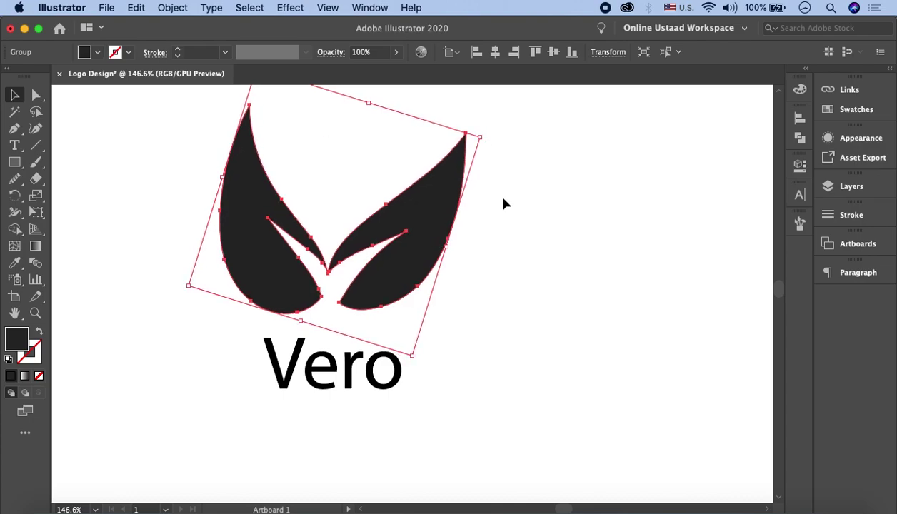
{"action": "left_click", "coordinate": [492, 191]}
{"action": "left_click", "coordinate": [349, 389]}
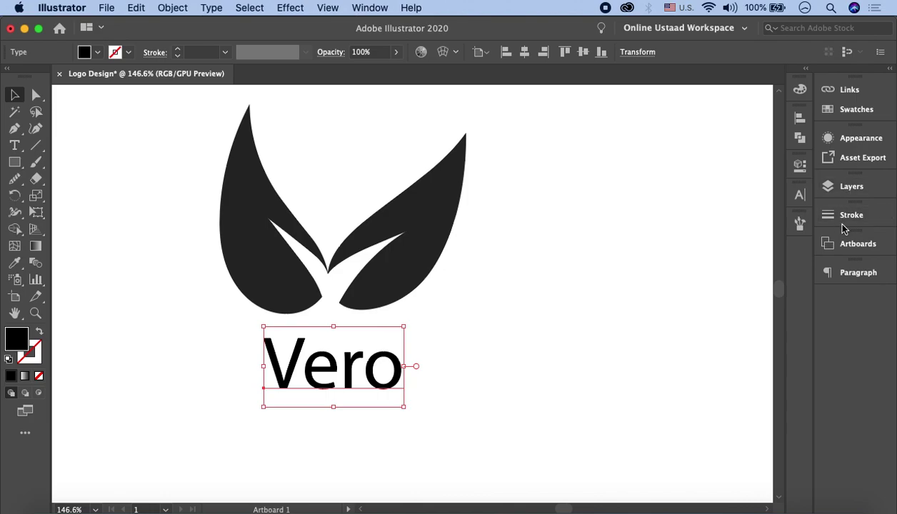
Step: Change the wordmark's font to Poppins Medium
{"action": "left_click", "coordinate": [800, 195]}
{"action": "left_click", "coordinate": [686, 227]}
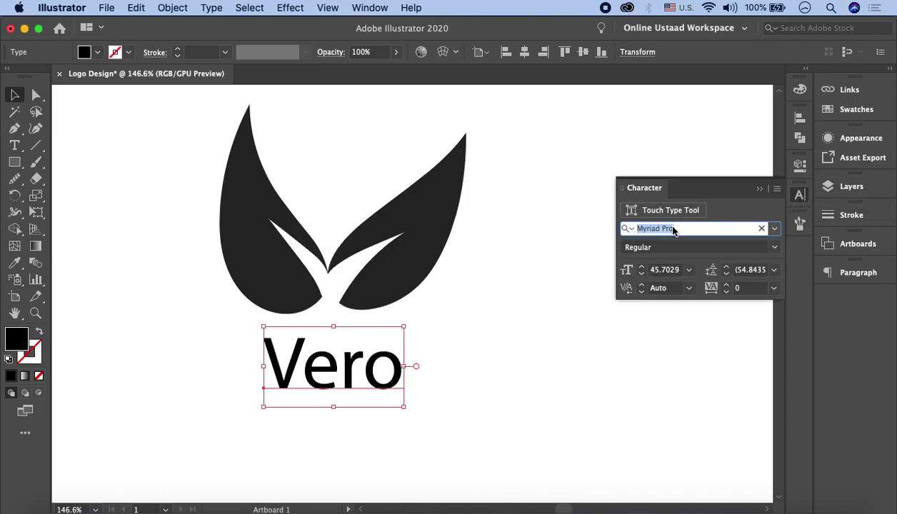
{"action": "type", "text": "p"}
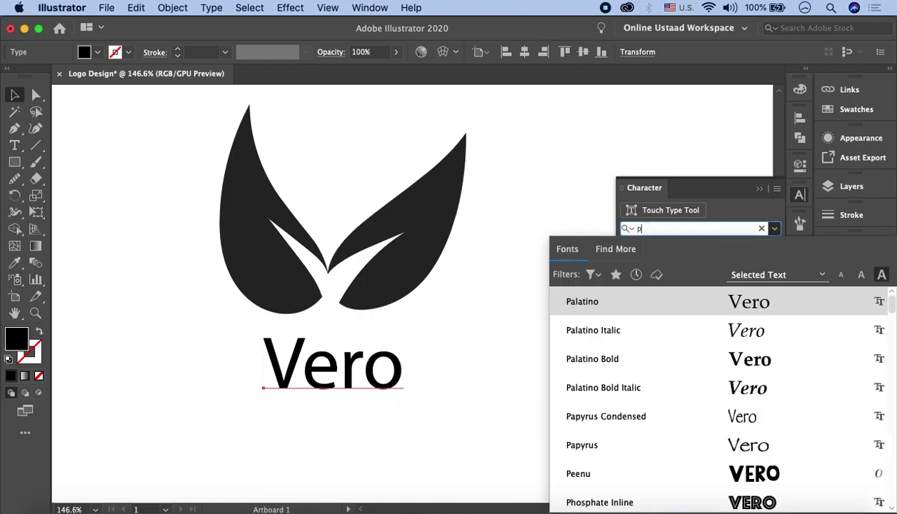
{"action": "type", "text": "opp"}
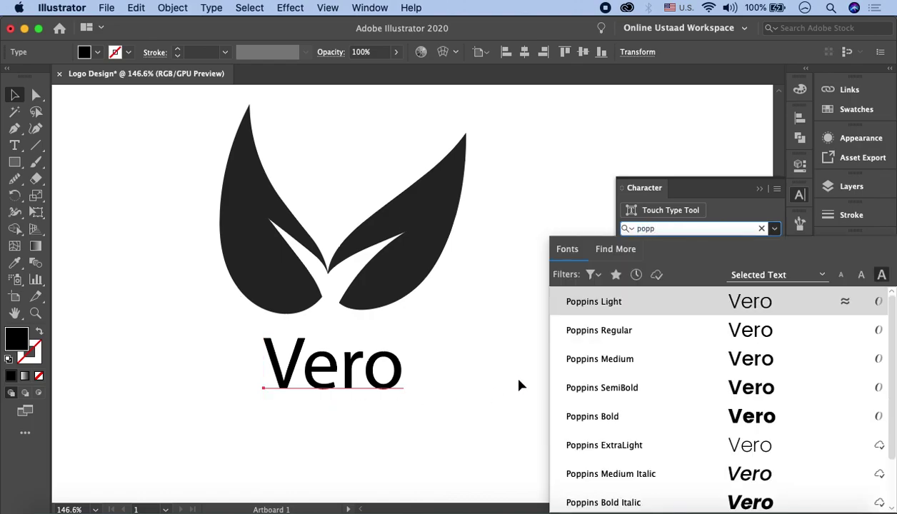
{"action": "left_click", "coordinate": [613, 364]}
Step: Retype the wordmark in capitals as 'VERO'
{"action": "double_click", "coordinate": [366, 368]}
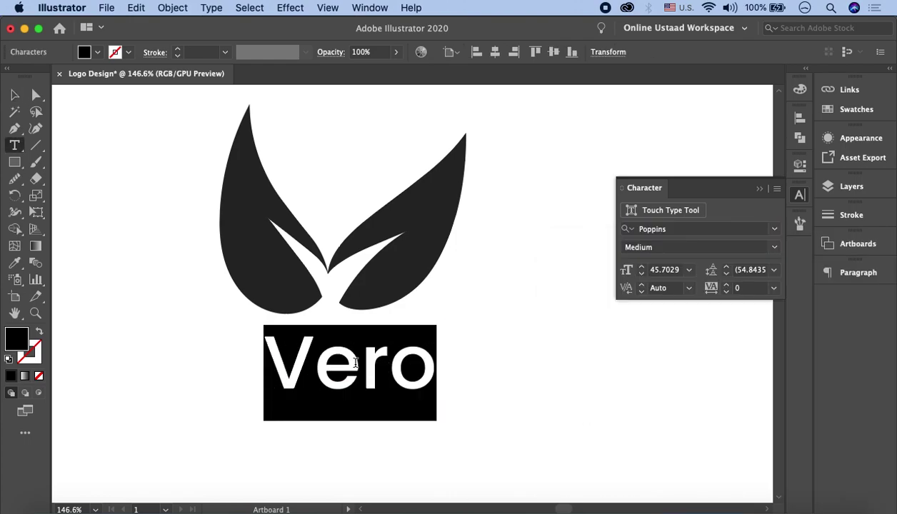
{"action": "left_click", "coordinate": [836, 273]}
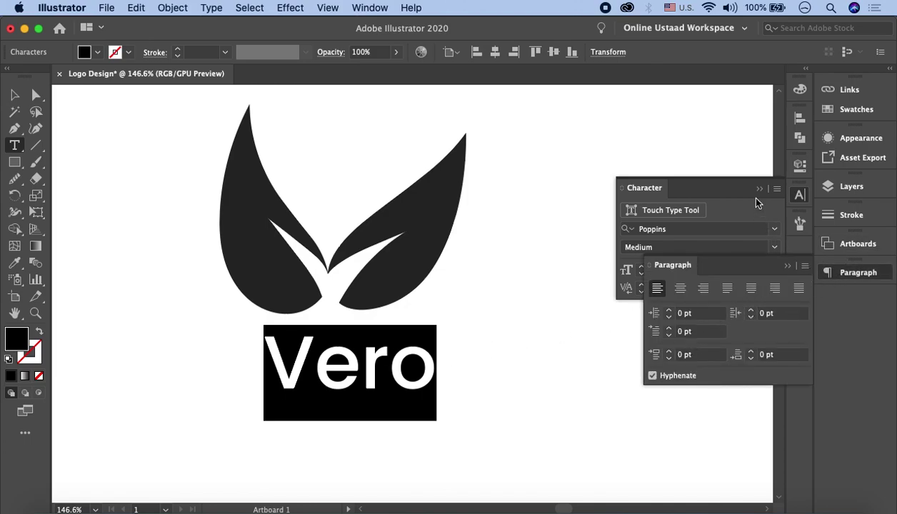
{"action": "left_click", "coordinate": [785, 265]}
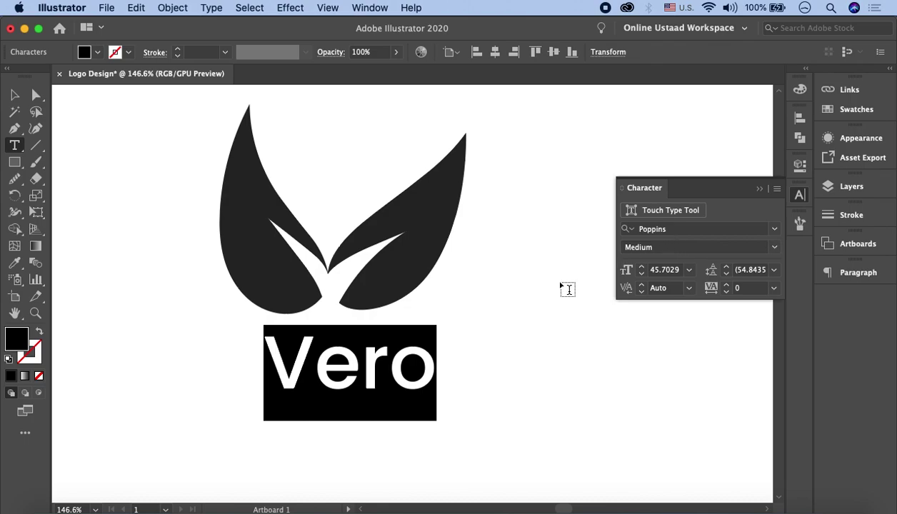
{"action": "type", "text": "VE"}
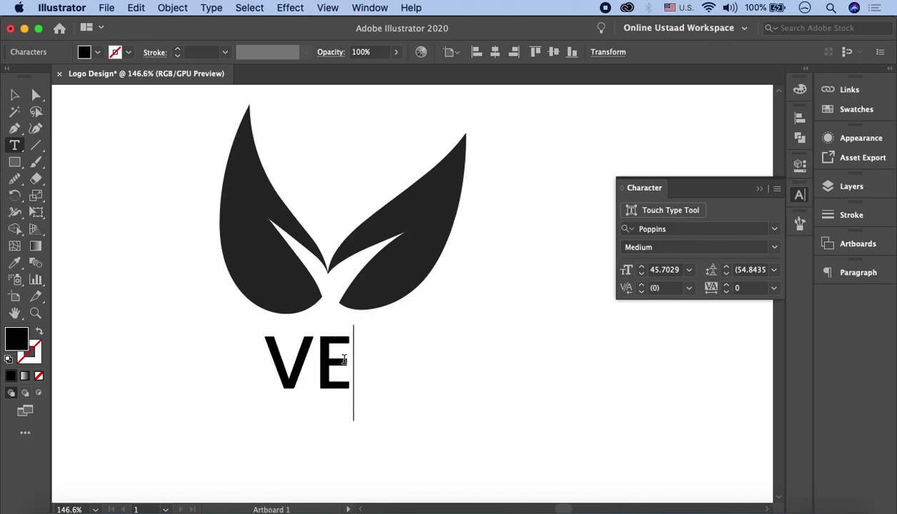
{"action": "type", "text": "RO"}
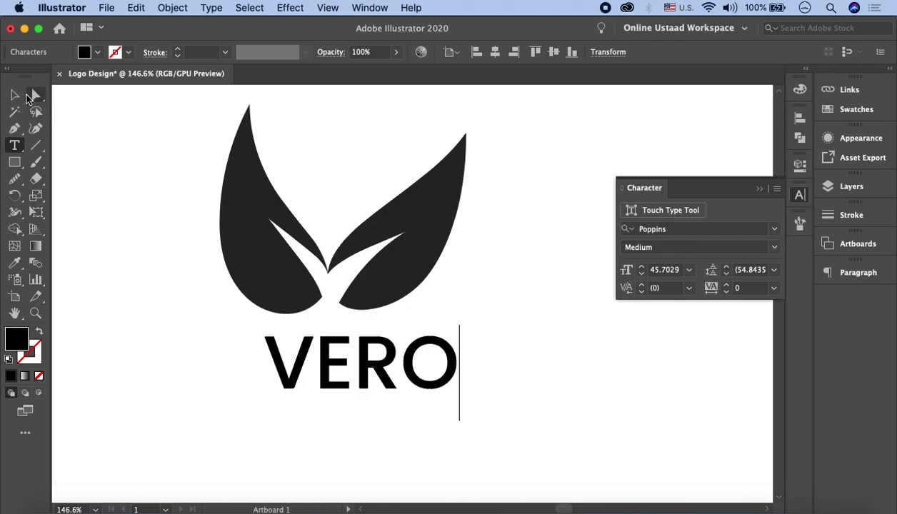
{"action": "left_click", "coordinate": [14, 94]}
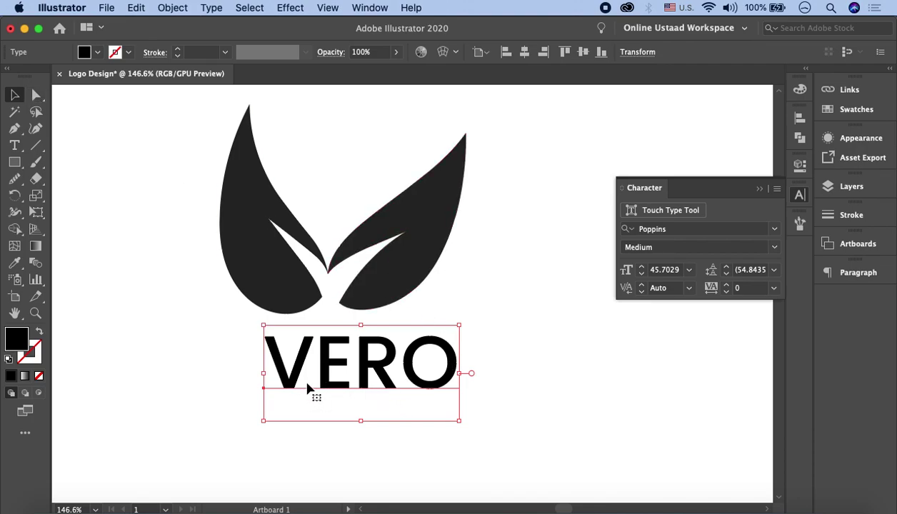
Step: Give VERO tracking 50, center-align it and centre it under the leaves
{"action": "left_click", "coordinate": [677, 289]}
{"action": "left_click", "coordinate": [746, 288]}
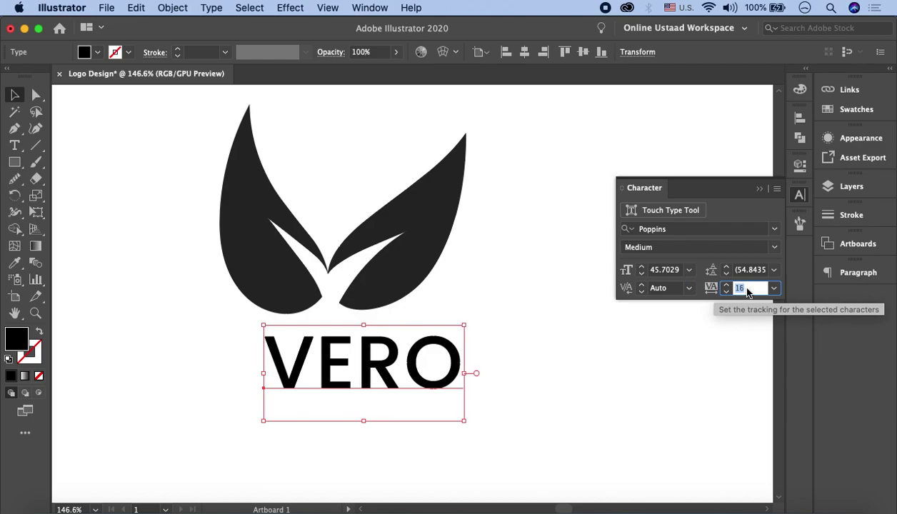
{"action": "type", "text": "50"}
{"action": "key", "text": "Return"}
{"action": "mouse_move", "coordinate": [461, 340]}
{"action": "left_mouse_down"}
{"action": "mouse_move", "coordinate": [431, 348]}
{"action": "mouse_move", "coordinate": [439, 347]}
{"action": "left_mouse_up"}
{"action": "left_click_drag", "start_coordinate": [367, 402], "coordinate": [366, 395]}
{"action": "left_click", "coordinate": [853, 272]}
{"action": "left_click", "coordinate": [680, 288]}
{"action": "left_click_drag", "start_coordinate": [356, 355], "coordinate": [427, 355]}
Step: Tighten VERO's tracking to 35
{"action": "double_click", "coordinate": [742, 287]}
{"action": "type", "text": "35"}
{"action": "key", "text": "Return"}
{"action": "left_click", "coordinate": [444, 200]}
{"action": "scroll", "coordinate": [528, 262], "scroll_direction": "down", "scroll_amount": 3, "text": "alt"}
{"action": "scroll", "coordinate": [339, 323], "scroll_direction": "up", "scroll_amount": 4, "text": "alt"}
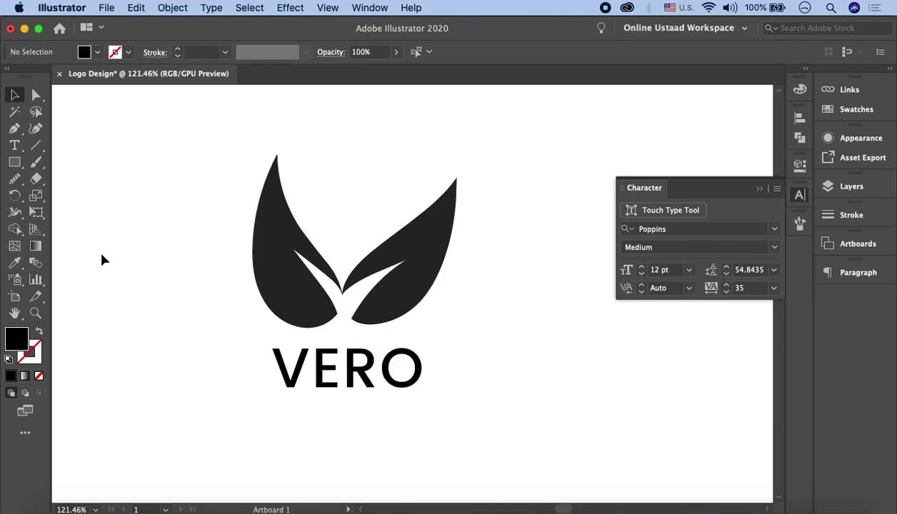
Step: Duplicate VERO straight down and retype the copy as 'Natural Drink'
{"action": "left_click", "coordinate": [353, 368]}
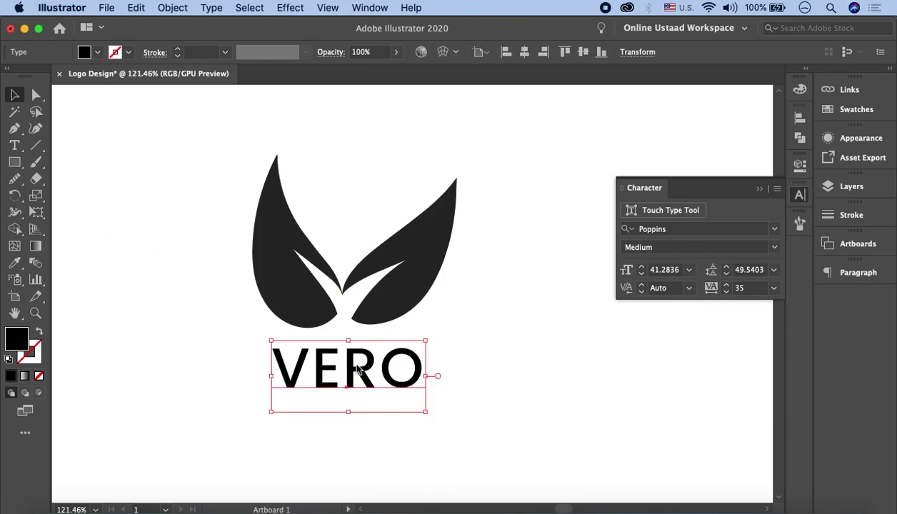
{"action": "left_click_drag", "start_coordinate": [350, 372], "coordinate": [350, 427], "text": "alt"}
{"action": "double_click", "coordinate": [350, 426]}
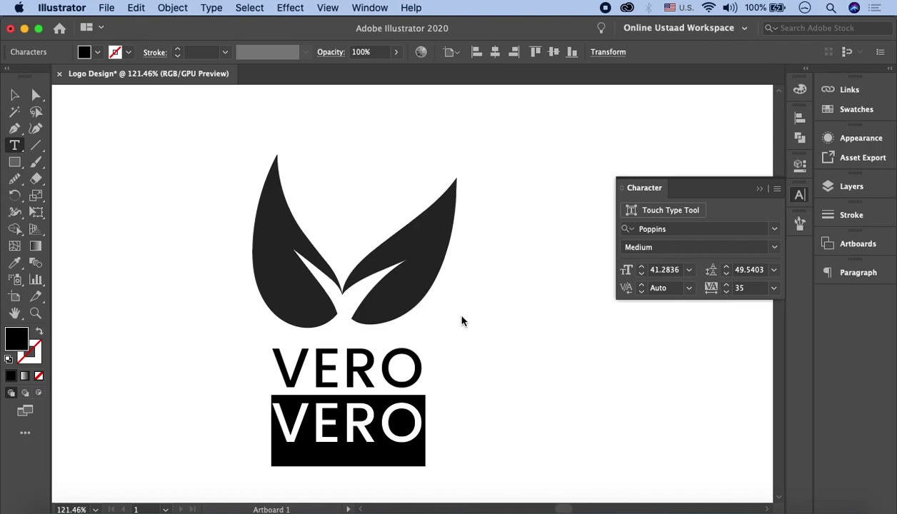
{"action": "type", "text": "Natural Drink"}
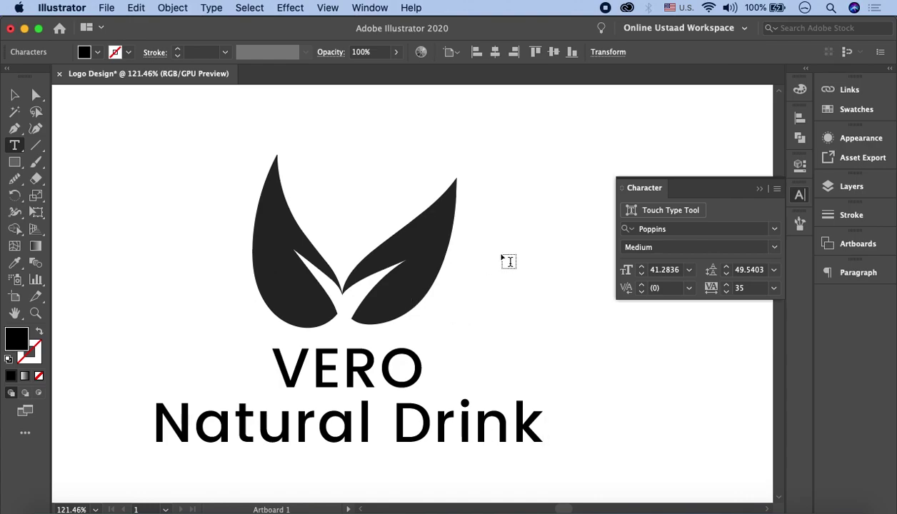
{"action": "left_click", "coordinate": [14, 94]}
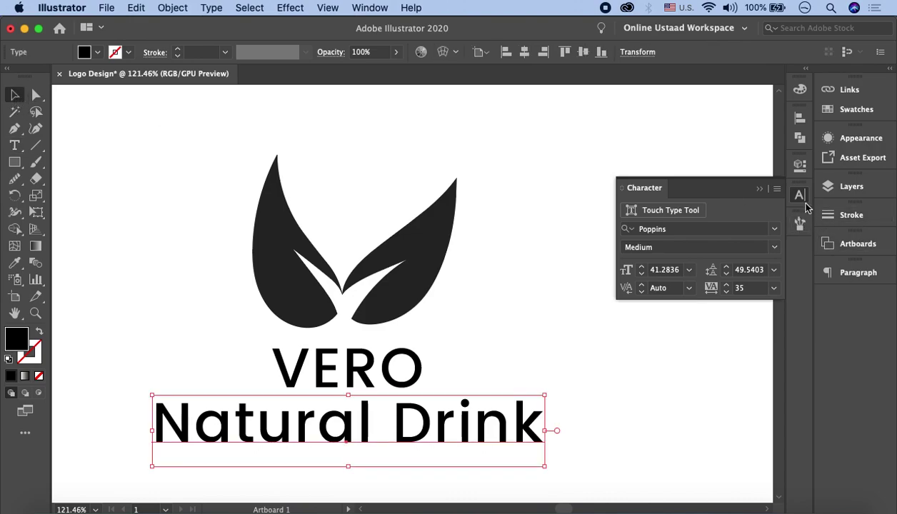
Step: Set the tagline to Poppins Regular and shrink it proportionally
{"action": "left_click", "coordinate": [774, 247]}
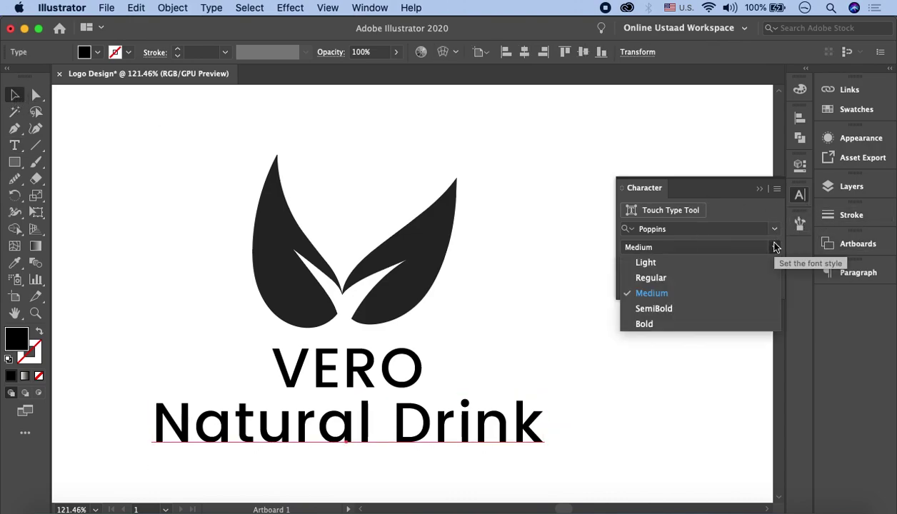
{"action": "left_click", "coordinate": [691, 278]}
{"action": "left_click_drag", "start_coordinate": [349, 470], "coordinate": [351, 432]}
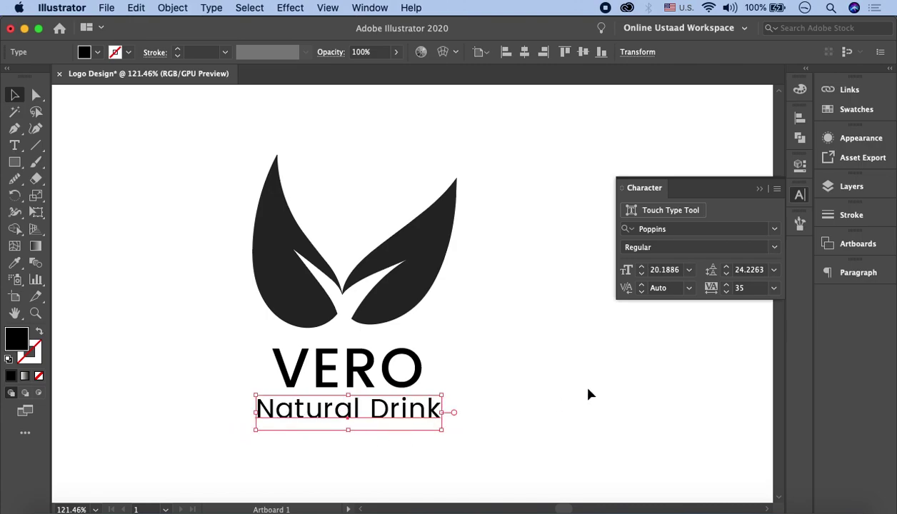
{"action": "left_click", "coordinate": [588, 394]}
Step: Retype the tagline in capitals as 'NATURAL DRINK' and scale it smaller
{"action": "key", "text": "t"}
{"action": "left_click", "coordinate": [376, 402]}
{"action": "key", "text": "super+a"}
{"action": "type", "text": "NATURAL DRINK"}
{"action": "key", "text": "Escape"}
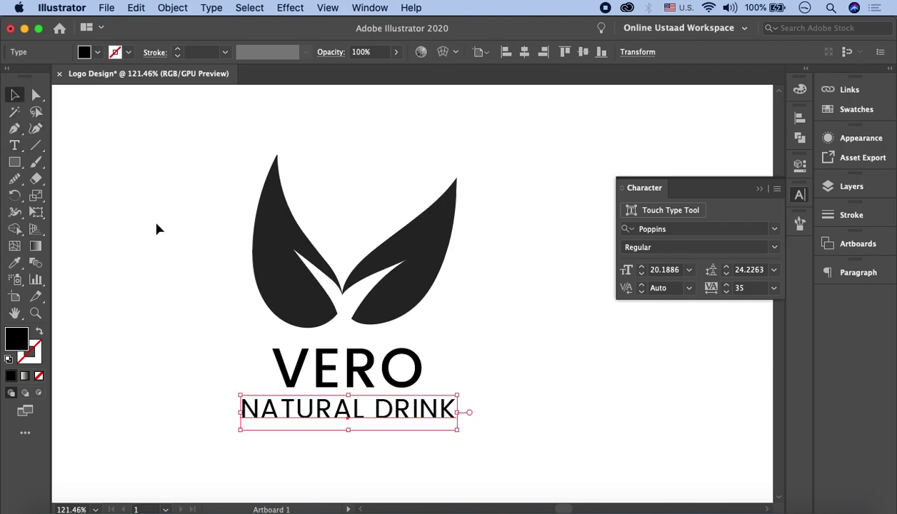
{"action": "mouse_move", "coordinate": [352, 431]}
{"action": "left_mouse_down"}
{"action": "mouse_move", "coordinate": [351, 416]}
{"action": "mouse_move", "coordinate": [345, 426]}
{"action": "mouse_move", "coordinate": [360, 436]}
{"action": "mouse_move", "coordinate": [393, 425]}
{"action": "mouse_move", "coordinate": [347, 442]}
{"action": "left_mouse_up"}
{"action": "left_click", "coordinate": [349, 354]}
{"action": "left_click", "coordinate": [350, 404], "text": "shift"}
Step: Undo the oversized tagline scaling and widen NATURAL DRINK's letter spacing
{"action": "left_click", "coordinate": [552, 426]}
{"action": "key", "text": "ctrl+z"}
{"action": "left_click", "coordinate": [384, 424]}
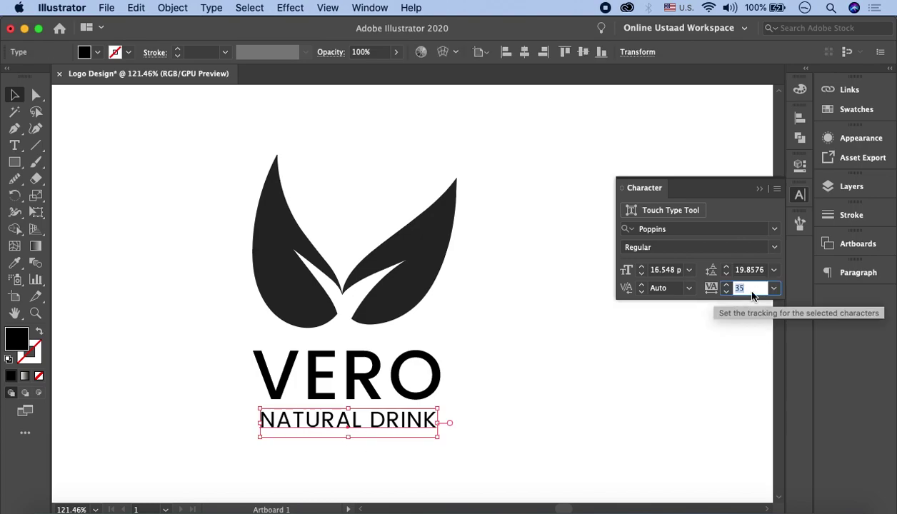
{"action": "type", "text": "75"}
{"action": "key", "text": "Return"}
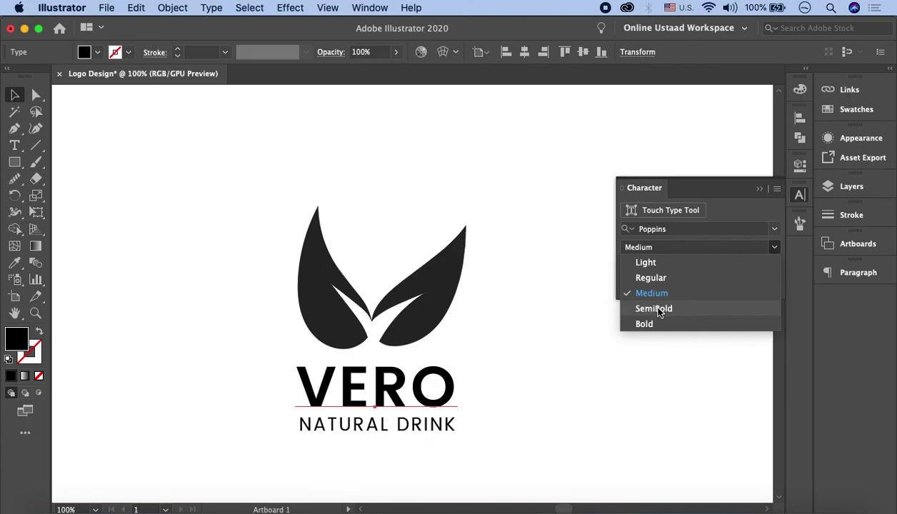
Step: Set the VERO wordmark to Poppins SemiBold
{"action": "left_click", "coordinate": [657, 307]}
{"action": "mouse_move", "coordinate": [530, 346]}
{"action": "left_mouse_down"}
{"action": "mouse_move", "coordinate": [410, 430]}
{"action": "mouse_move", "coordinate": [378, 435]}
{"action": "left_mouse_up"}
{"action": "left_click", "coordinate": [377, 436]}
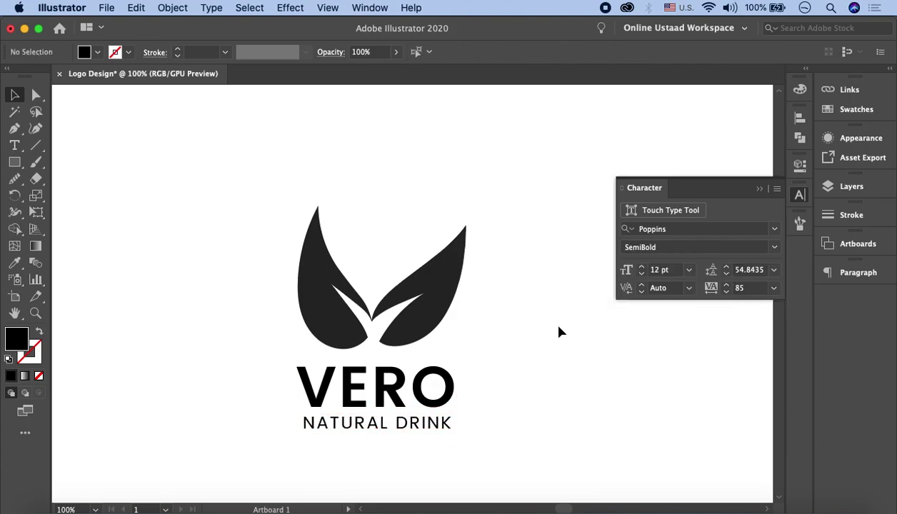
{"action": "left_click", "coordinate": [500, 389]}
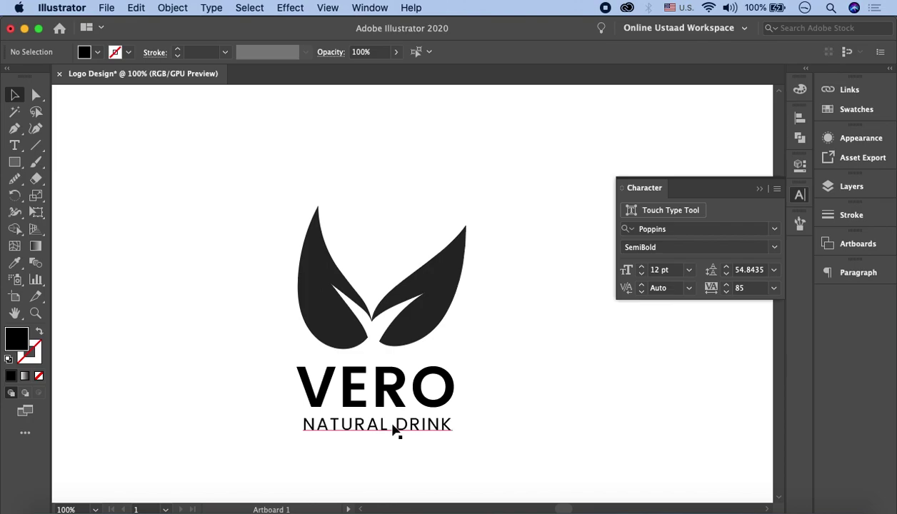
Step: Rotate the leaf icon about 17° clockwise and nudge it down
{"action": "left_click", "coordinate": [414, 306]}
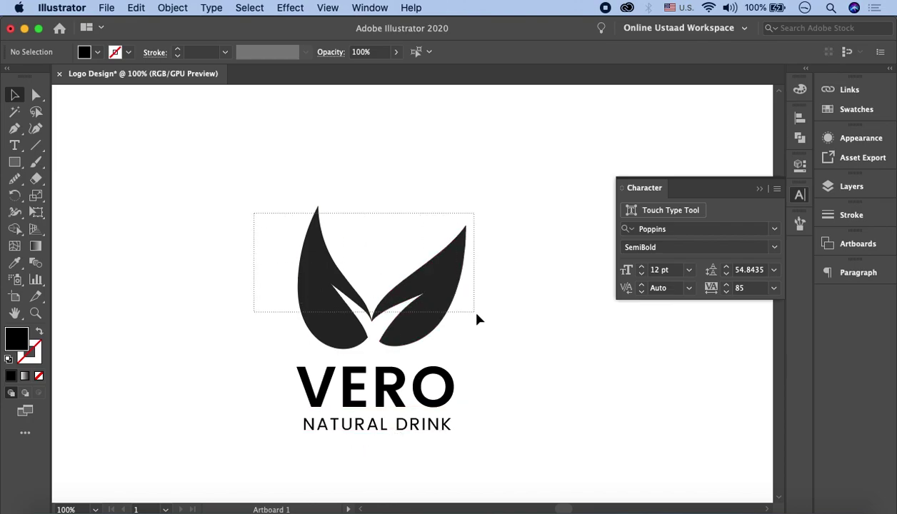
{"action": "left_click_drag", "start_coordinate": [476, 316], "coordinate": [479, 319]}
{"action": "key", "text": "Down"}
{"action": "key", "text": "Down"}
{"action": "key", "text": "Down"}
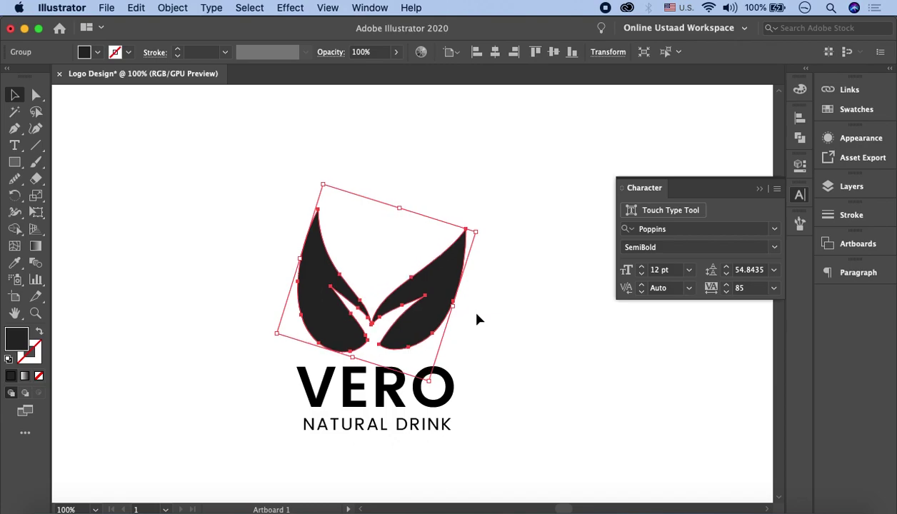
{"action": "left_click", "coordinate": [266, 229]}
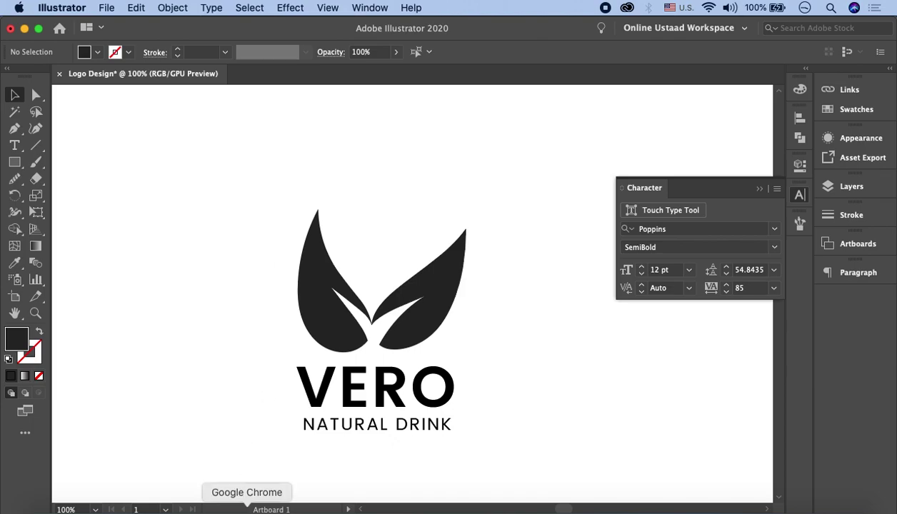
{"action": "left_click", "coordinate": [242, 509]}
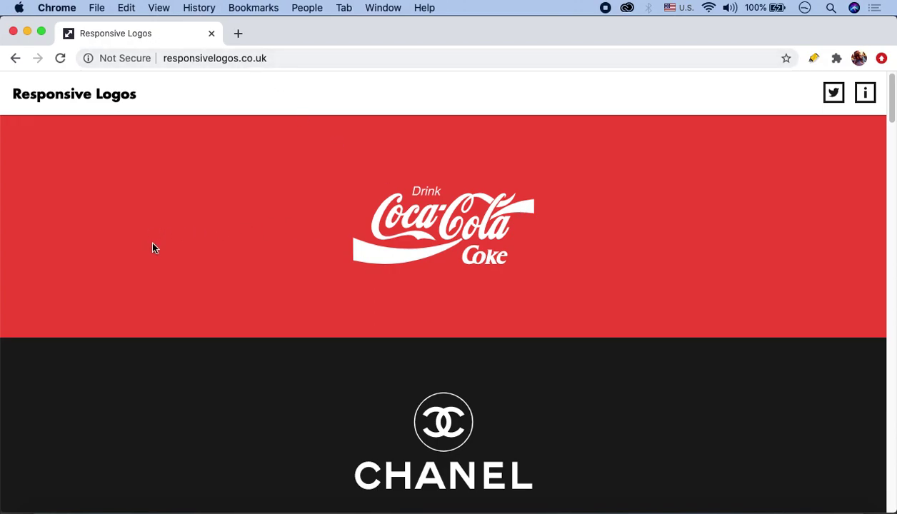
Step: Scroll down through the logo examples on responsivelogos.co.uk
{"action": "scroll", "coordinate": [116, 246], "scroll_direction": "down", "scroll_amount": 2}
{"action": "scroll", "coordinate": [117, 246], "scroll_direction": "down", "scroll_amount": 5}
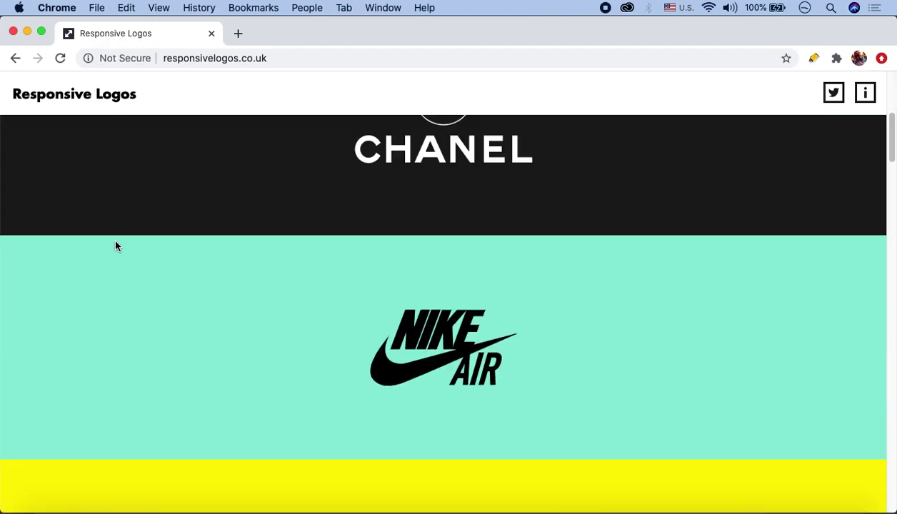
{"action": "scroll", "coordinate": [117, 245], "scroll_direction": "down", "scroll_amount": 5}
{"action": "scroll", "coordinate": [117, 246], "scroll_direction": "down", "scroll_amount": 2}
{"action": "scroll", "coordinate": [117, 245], "scroll_direction": "down", "scroll_amount": 3}
{"action": "scroll", "coordinate": [116, 246], "scroll_direction": "down", "scroll_amount": 2}
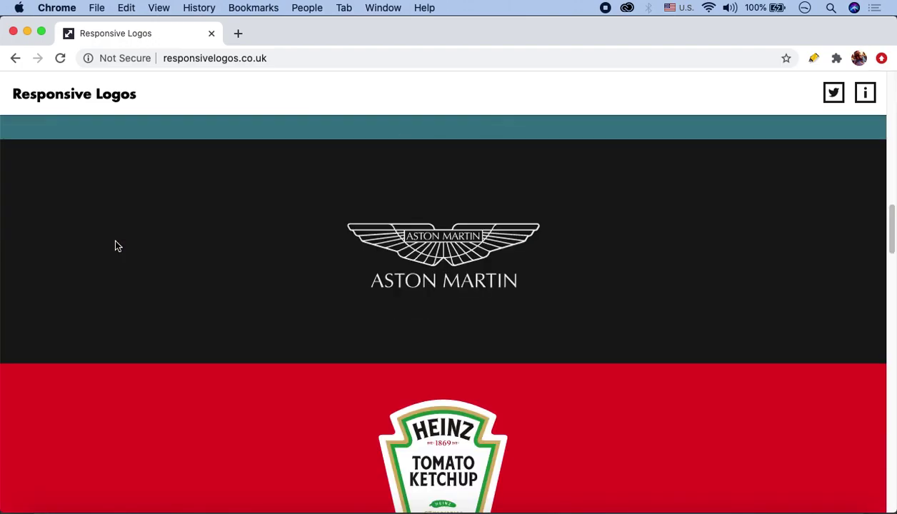
{"action": "scroll", "coordinate": [117, 245], "scroll_direction": "down", "scroll_amount": 2}
{"action": "scroll", "coordinate": [116, 245], "scroll_direction": "down", "scroll_amount": 2}
{"action": "scroll", "coordinate": [116, 245], "scroll_direction": "down", "scroll_amount": 3}
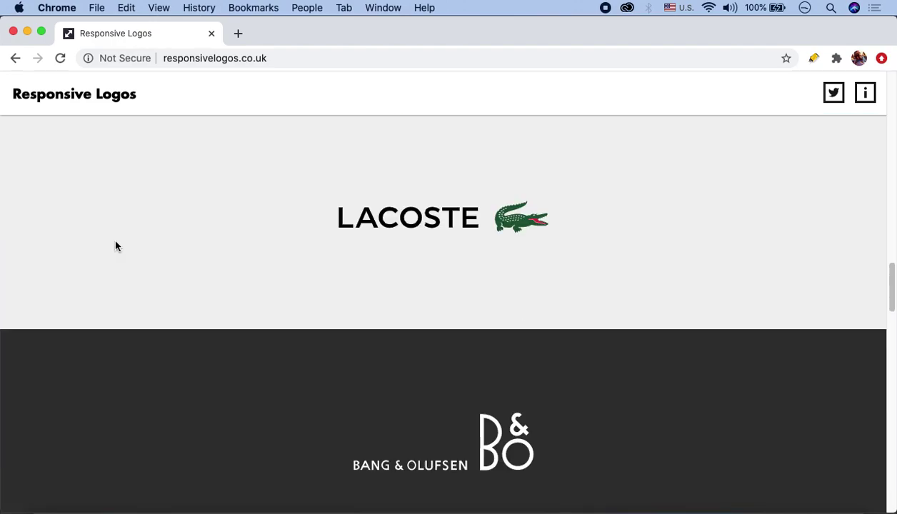
{"action": "scroll", "coordinate": [115, 245], "scroll_direction": "down", "scroll_amount": 3}
{"action": "scroll", "coordinate": [116, 246], "scroll_direction": "down", "scroll_amount": 5}
{"action": "scroll", "coordinate": [116, 246], "scroll_direction": "down", "scroll_amount": 5}
{"action": "scroll", "coordinate": [115, 246], "scroll_direction": "down", "scroll_amount": 5}
{"action": "scroll", "coordinate": [116, 246], "scroll_direction": "up", "scroll_amount": 15}
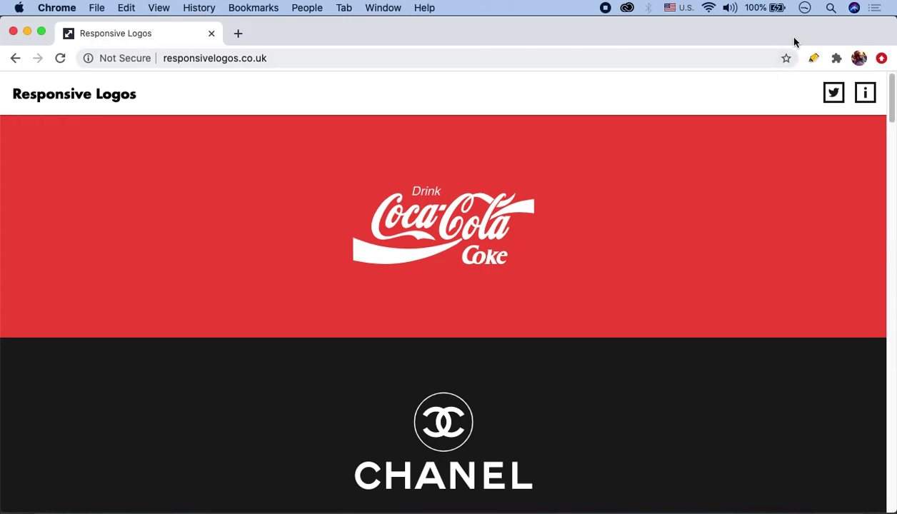
Step: Narrow and reposition the Chrome window so the Coca-Cola logo drops its text
{"action": "left_click_drag", "start_coordinate": [832, 36], "coordinate": [823, 35]}
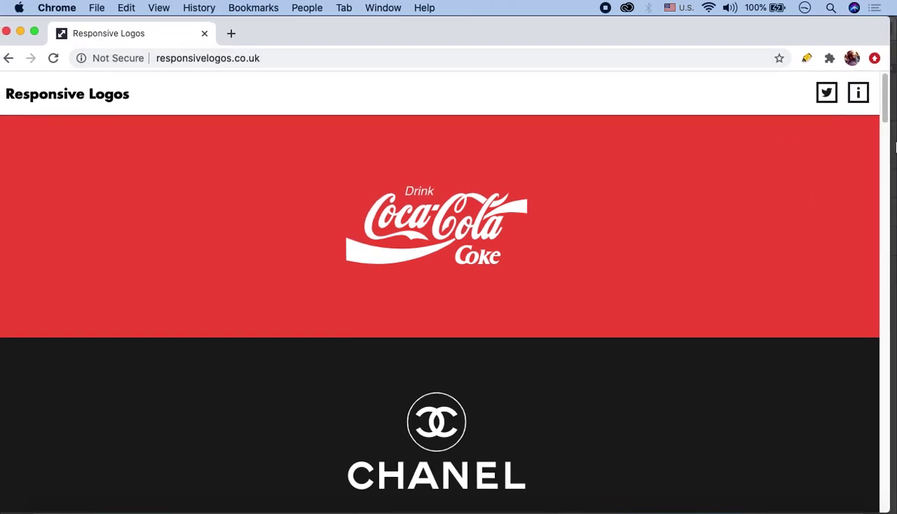
{"action": "left_click_drag", "start_coordinate": [890, 158], "coordinate": [631, 172]}
{"action": "left_click_drag", "start_coordinate": [575, 40], "coordinate": [652, 39]}
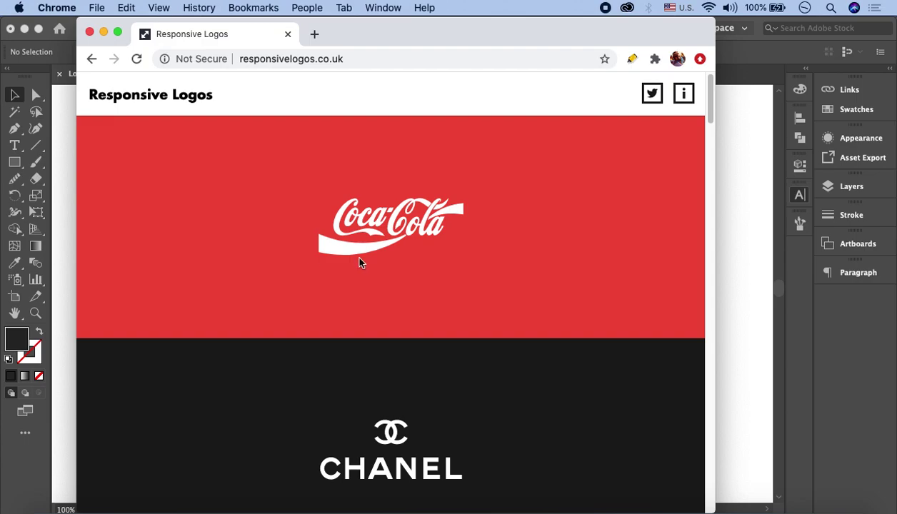
{"action": "left_click_drag", "start_coordinate": [556, 34], "coordinate": [589, 34]}
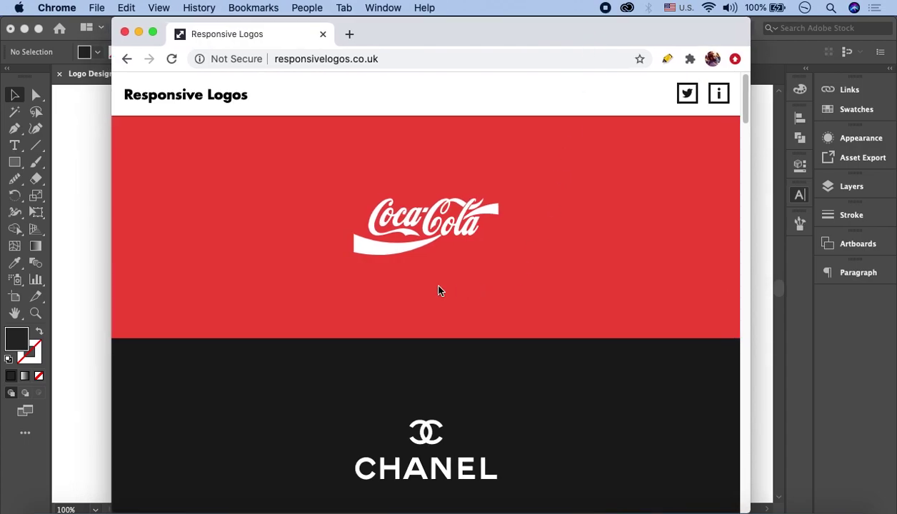
{"action": "left_click_drag", "start_coordinate": [749, 264], "coordinate": [582, 270]}
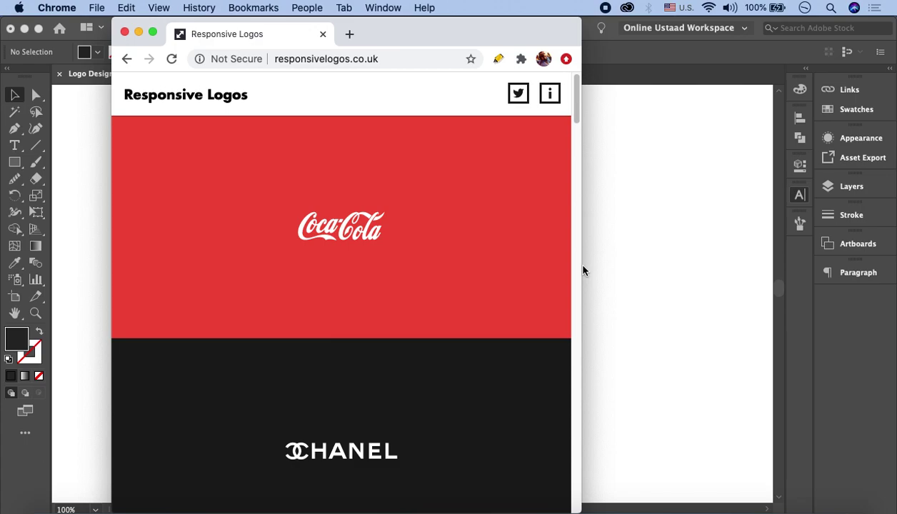
{"action": "left_click_drag", "start_coordinate": [583, 270], "coordinate": [459, 275]}
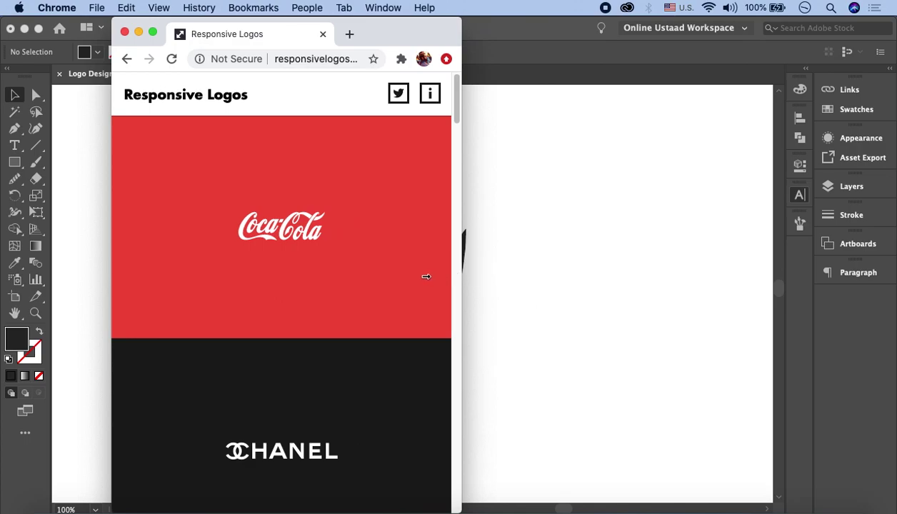
{"action": "scroll", "coordinate": [378, 288], "scroll_direction": "down", "scroll_amount": 1}
{"action": "scroll", "coordinate": [378, 288], "scroll_direction": "down", "scroll_amount": 3}
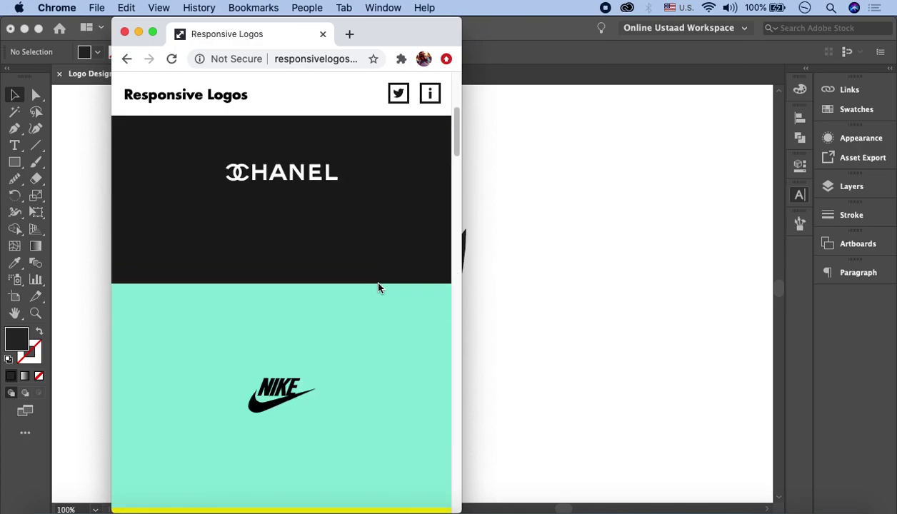
{"action": "scroll", "coordinate": [379, 288], "scroll_direction": "down", "scroll_amount": 2}
{"action": "mouse_move", "coordinate": [462, 300]}
{"action": "left_mouse_down"}
{"action": "mouse_move", "coordinate": [692, 328]}
{"action": "mouse_move", "coordinate": [462, 333]}
{"action": "left_mouse_up"}
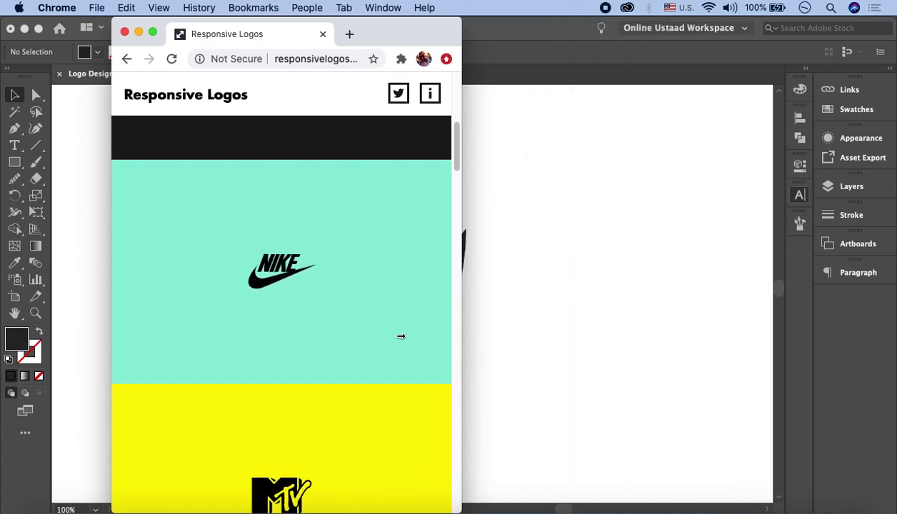
{"action": "scroll", "coordinate": [355, 329], "scroll_direction": "down", "scroll_amount": 3}
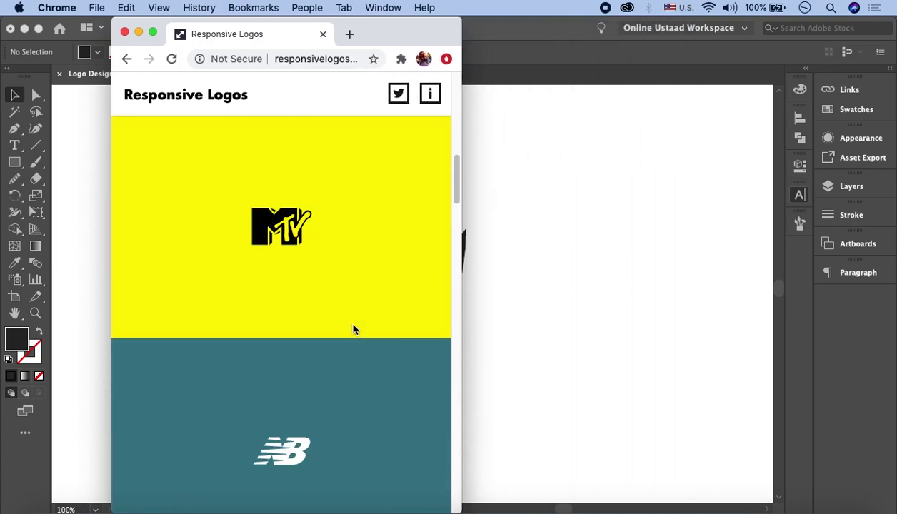
{"action": "scroll", "coordinate": [352, 328], "scroll_direction": "down", "scroll_amount": 2}
{"action": "scroll", "coordinate": [353, 329], "scroll_direction": "down", "scroll_amount": 2}
{"action": "scroll", "coordinate": [353, 328], "scroll_direction": "down", "scroll_amount": 1}
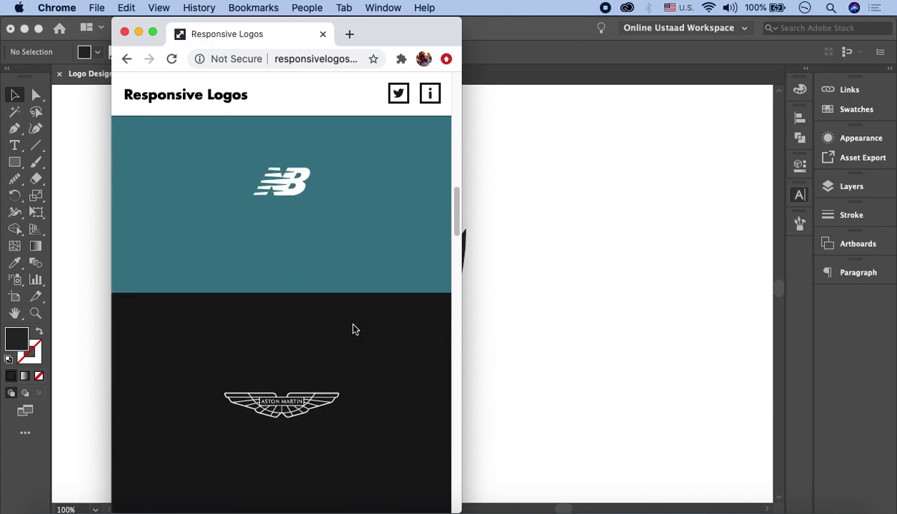
{"action": "scroll", "coordinate": [354, 329], "scroll_direction": "down", "scroll_amount": 2}
{"action": "scroll", "coordinate": [354, 329], "scroll_direction": "down", "scroll_amount": 4}
{"action": "scroll", "coordinate": [355, 329], "scroll_direction": "down", "scroll_amount": 2}
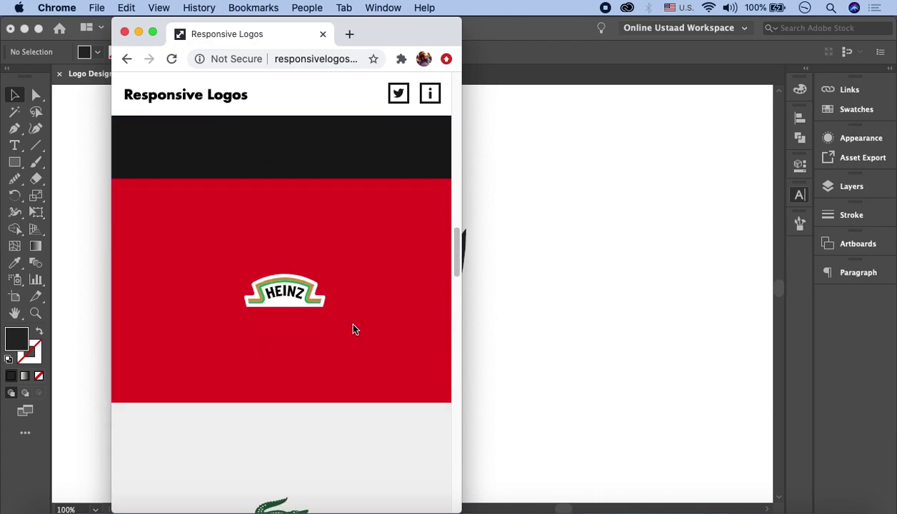
{"action": "scroll", "coordinate": [355, 329], "scroll_direction": "down", "scroll_amount": 3}
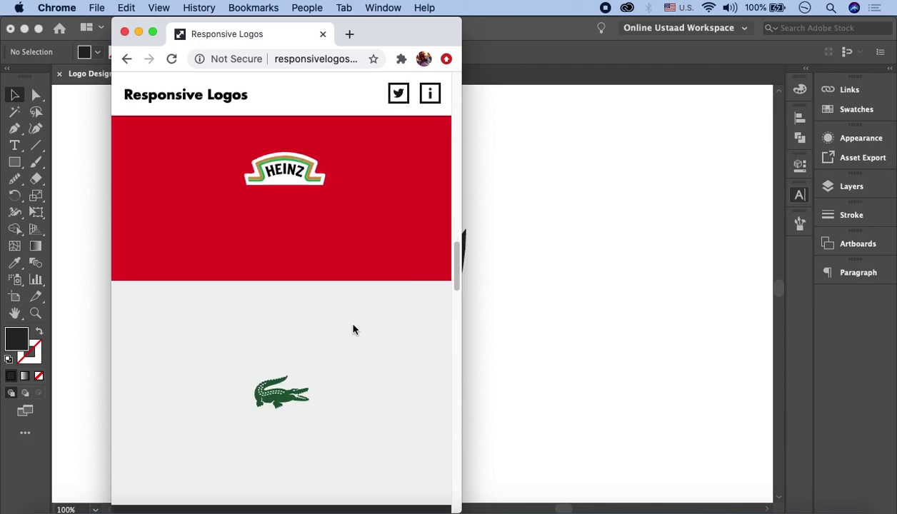
{"action": "scroll", "coordinate": [355, 329], "scroll_direction": "down", "scroll_amount": 8}
{"action": "scroll", "coordinate": [355, 329], "scroll_direction": "down", "scroll_amount": 4}
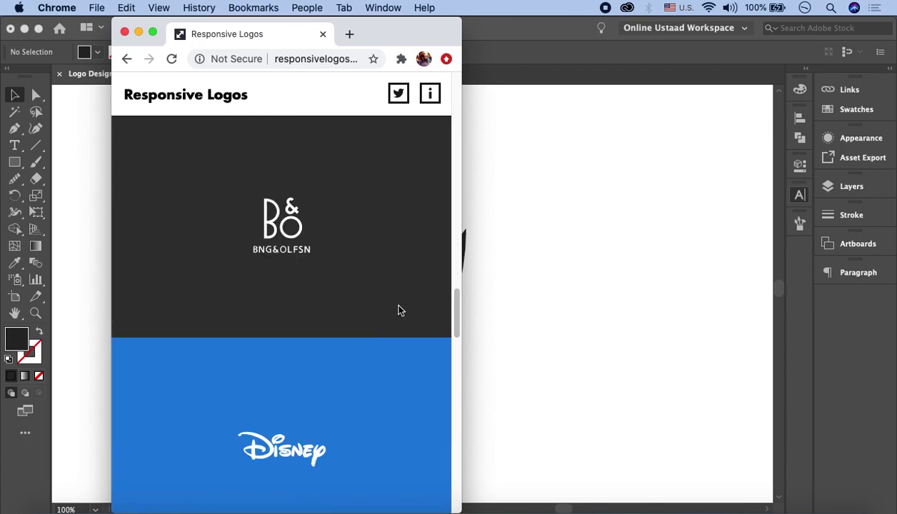
{"action": "scroll", "coordinate": [376, 309], "scroll_direction": "down", "scroll_amount": 1}
{"action": "scroll", "coordinate": [376, 309], "scroll_direction": "down", "scroll_amount": 5}
{"action": "scroll", "coordinate": [376, 309], "scroll_direction": "down", "scroll_amount": 2}
{"action": "scroll", "coordinate": [376, 309], "scroll_direction": "down", "scroll_amount": 5}
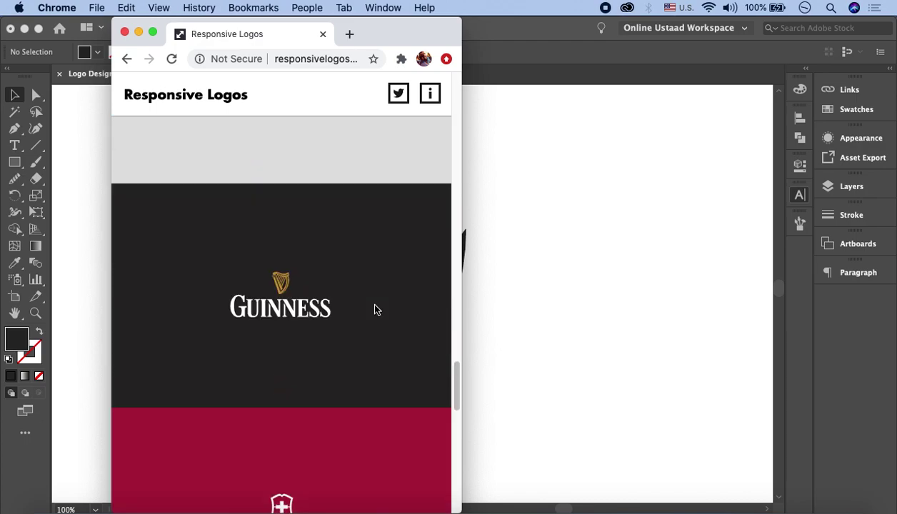
{"action": "scroll", "coordinate": [376, 309], "scroll_direction": "down", "scroll_amount": 4}
{"action": "scroll", "coordinate": [376, 310], "scroll_direction": "down", "scroll_amount": 1}
{"action": "scroll", "coordinate": [377, 310], "scroll_direction": "down", "scroll_amount": 3}
{"action": "scroll", "coordinate": [291, 382], "scroll_direction": "down", "scroll_amount": 3}
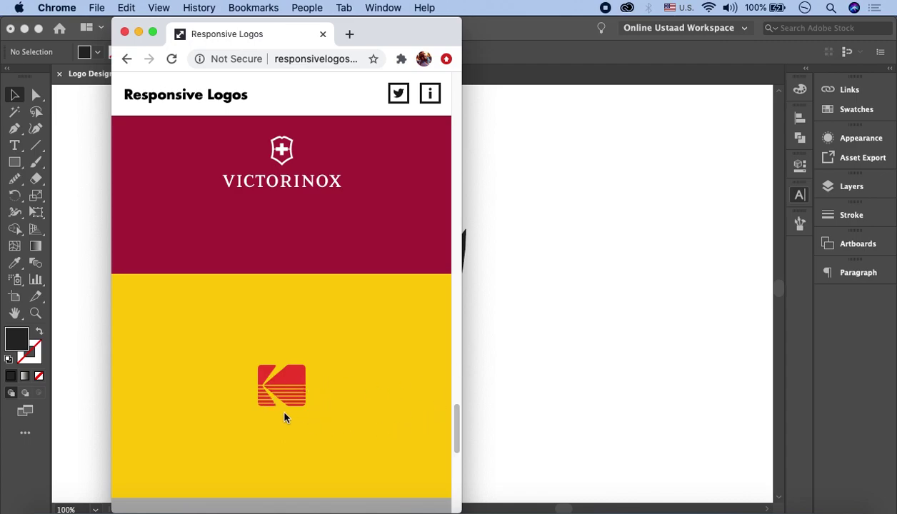
{"action": "mouse_move", "coordinate": [462, 382]}
{"action": "left_mouse_down"}
{"action": "mouse_move", "coordinate": [628, 397]}
{"action": "mouse_move", "coordinate": [862, 398]}
{"action": "left_mouse_up"}
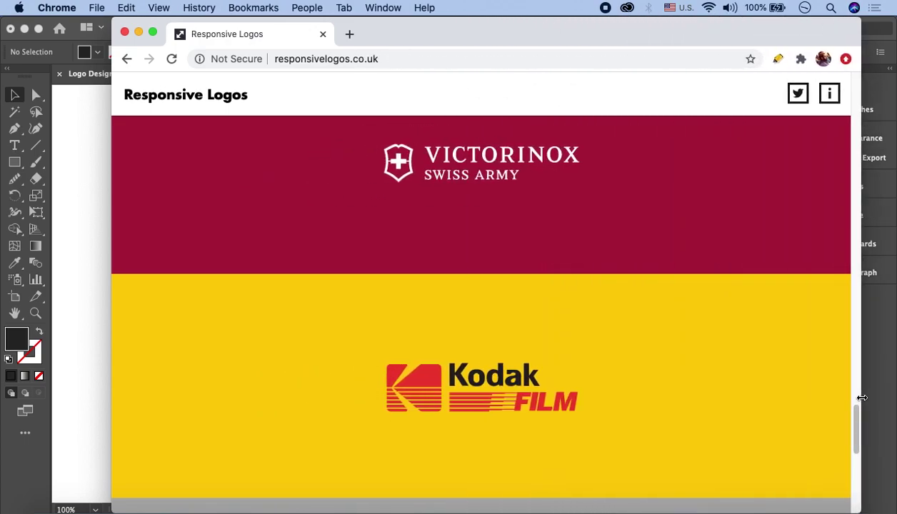
Step: Narrow the Chrome window to watch the logos simplify, then widen it again
{"action": "scroll", "coordinate": [773, 385], "scroll_direction": "down", "scroll_amount": 3}
{"action": "scroll", "coordinate": [773, 384], "scroll_direction": "down", "scroll_amount": 2}
{"action": "scroll", "coordinate": [773, 384], "scroll_direction": "down", "scroll_amount": 3}
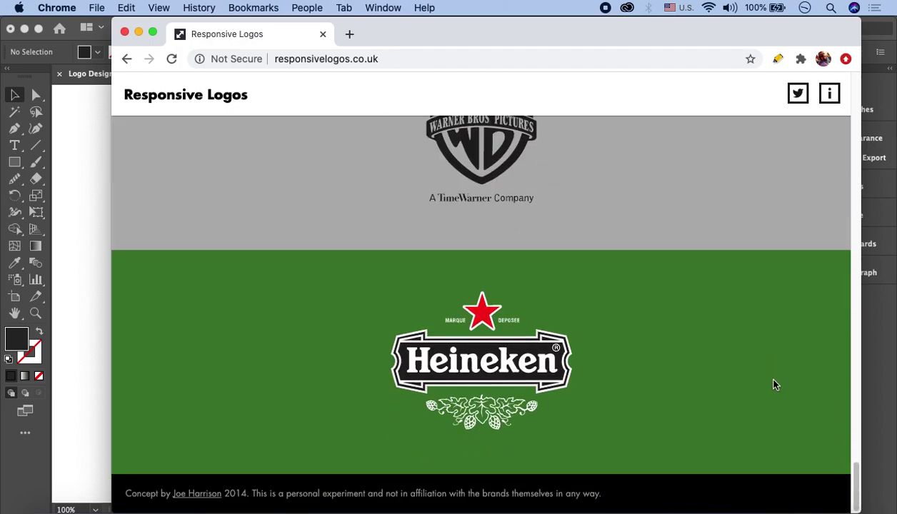
{"action": "scroll", "coordinate": [774, 384], "scroll_direction": "up", "scroll_amount": 3}
{"action": "scroll", "coordinate": [774, 385], "scroll_direction": "up", "scroll_amount": 3}
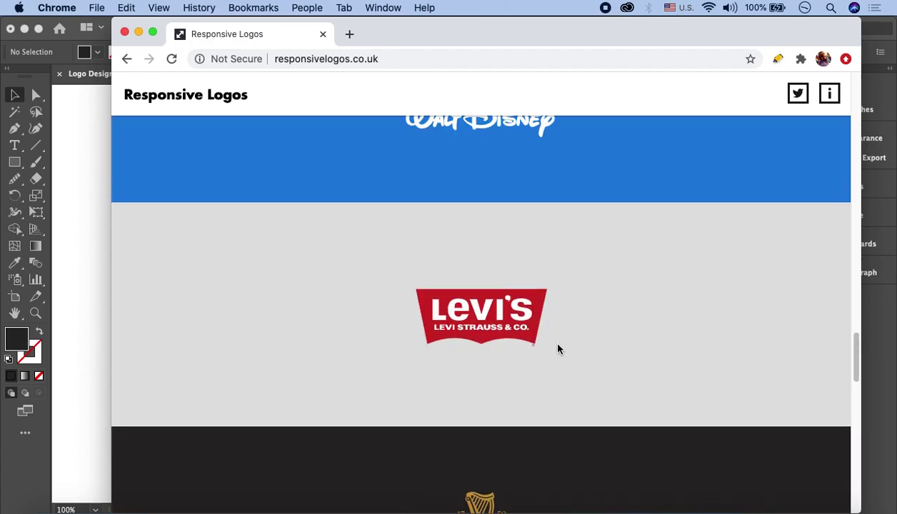
{"action": "mouse_move", "coordinate": [859, 330]}
{"action": "left_mouse_down"}
{"action": "mouse_move", "coordinate": [803, 332]}
{"action": "mouse_move", "coordinate": [889, 349]}
{"action": "mouse_move", "coordinate": [431, 355]}
{"action": "mouse_move", "coordinate": [545, 355]}
{"action": "left_mouse_up"}
{"action": "scroll", "coordinate": [447, 354], "scroll_direction": "down", "scroll_amount": 5}
{"action": "scroll", "coordinate": [448, 355], "scroll_direction": "down", "scroll_amount": 3}
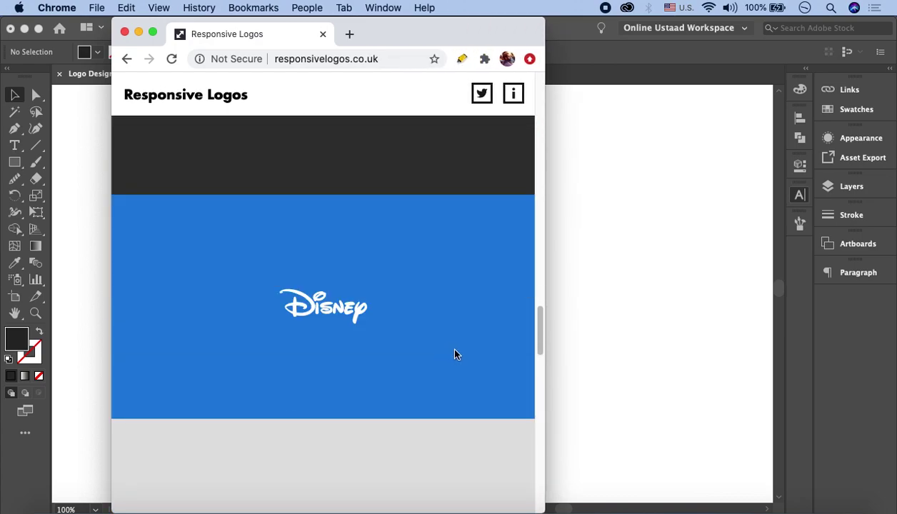
{"action": "left_click_drag", "start_coordinate": [546, 360], "coordinate": [870, 387]}
Step: Return to the top of the page and narrow the window once more
{"action": "scroll", "coordinate": [538, 356], "scroll_direction": "up", "scroll_amount": 3}
{"action": "scroll", "coordinate": [538, 356], "scroll_direction": "up", "scroll_amount": 3}
{"action": "scroll", "coordinate": [539, 356], "scroll_direction": "up", "scroll_amount": 3}
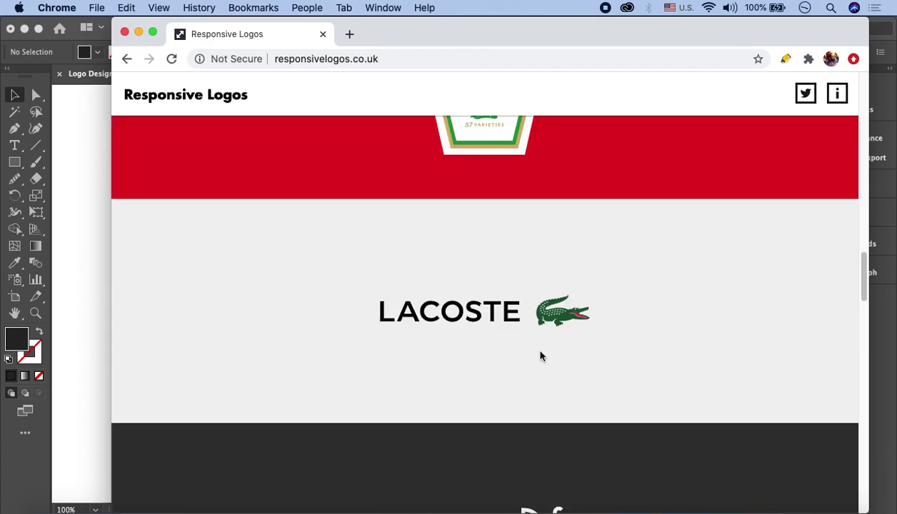
{"action": "scroll", "coordinate": [539, 356], "scroll_direction": "up", "scroll_amount": 2}
{"action": "scroll", "coordinate": [540, 355], "scroll_direction": "up", "scroll_amount": 2}
{"action": "scroll", "coordinate": [540, 355], "scroll_direction": "up", "scroll_amount": 3}
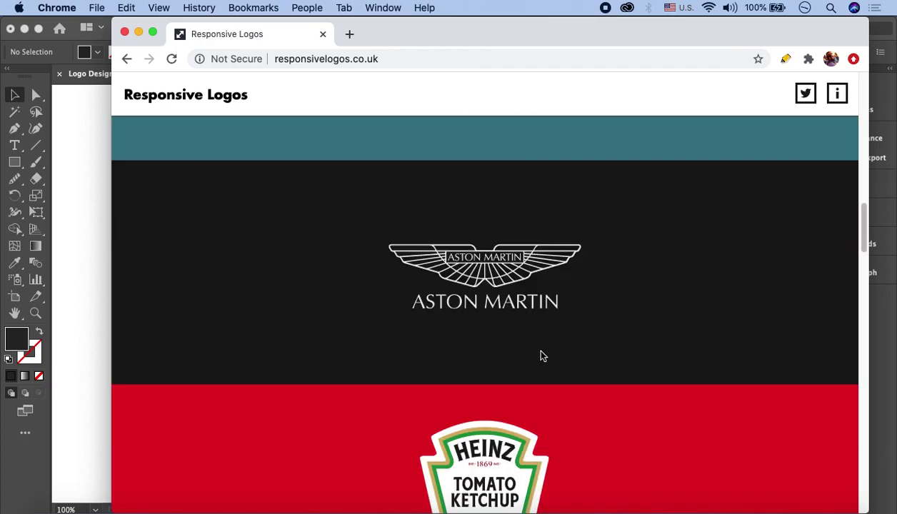
{"action": "scroll", "coordinate": [542, 356], "scroll_direction": "up", "scroll_amount": 3}
{"action": "scroll", "coordinate": [542, 356], "scroll_direction": "up", "scroll_amount": 3}
{"action": "scroll", "coordinate": [542, 356], "scroll_direction": "up", "scroll_amount": 3}
{"action": "scroll", "coordinate": [542, 355], "scroll_direction": "up", "scroll_amount": 2}
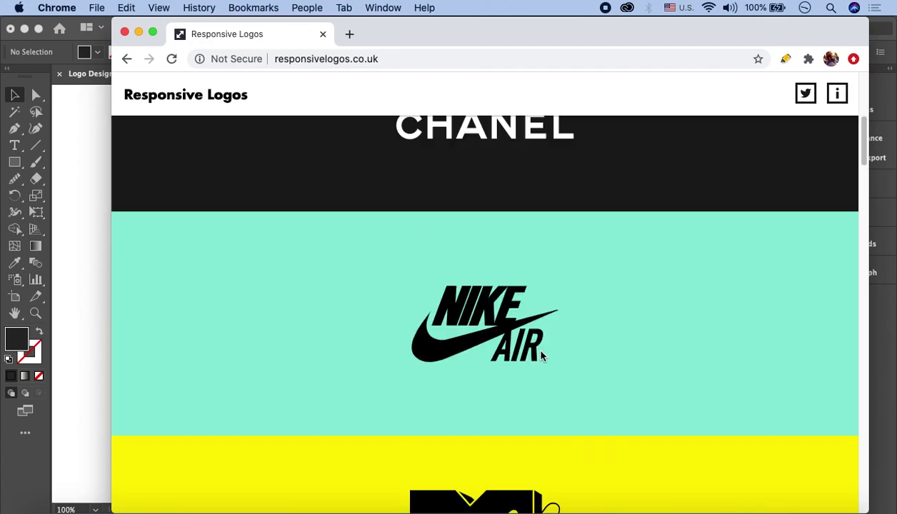
{"action": "scroll", "coordinate": [540, 355], "scroll_direction": "up", "scroll_amount": 1}
{"action": "left_click_drag", "start_coordinate": [866, 357], "coordinate": [411, 376]}
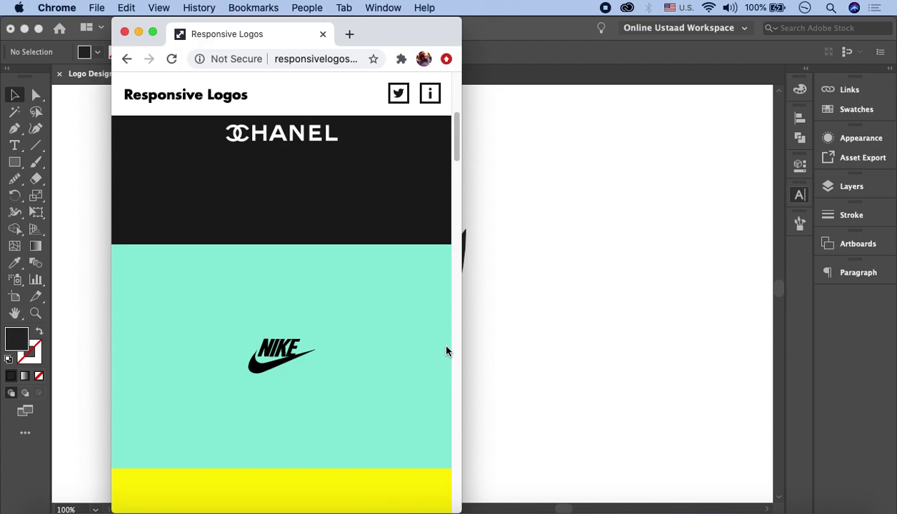
Step: Resize the window to compare full and simplified logos, then minimize Chrome
{"action": "left_click_drag", "start_coordinate": [462, 350], "coordinate": [675, 365]}
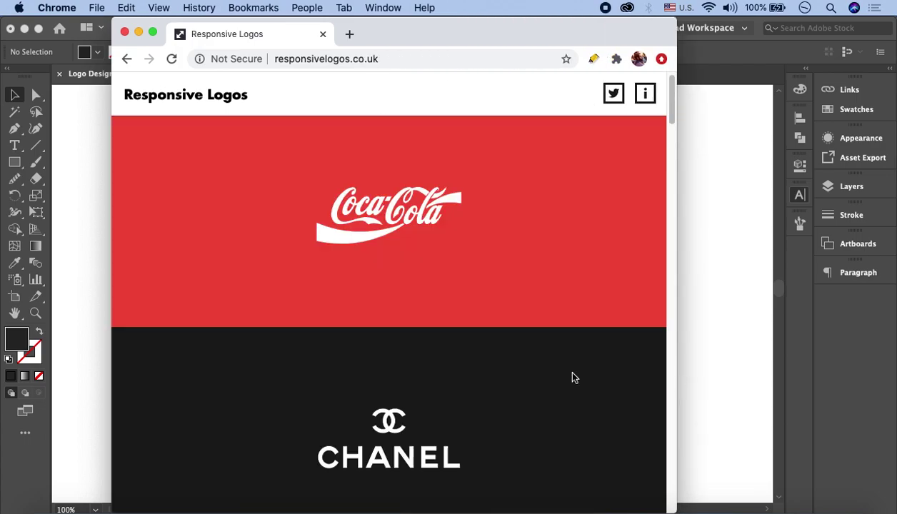
{"action": "mouse_move", "coordinate": [673, 370]}
{"action": "left_mouse_down"}
{"action": "mouse_move", "coordinate": [370, 377]}
{"action": "mouse_move", "coordinate": [760, 408]}
{"action": "mouse_move", "coordinate": [889, 407]}
{"action": "left_mouse_up"}
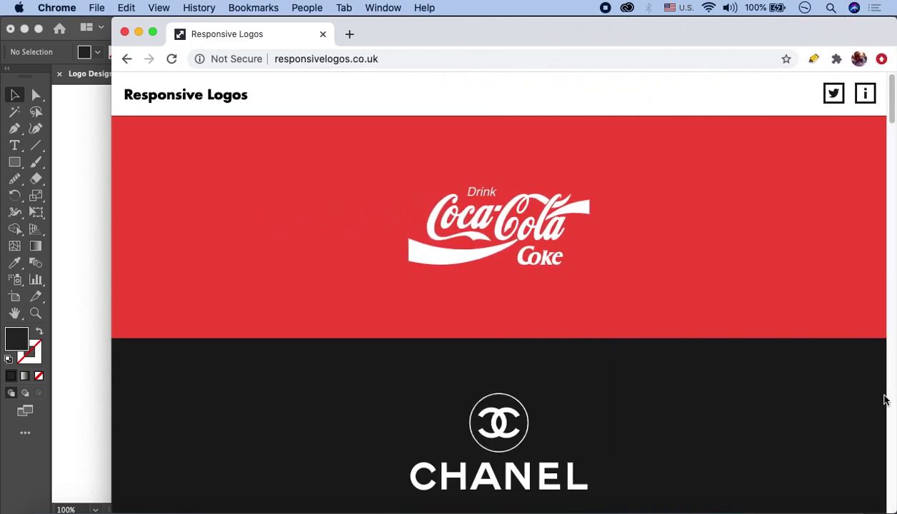
{"action": "left_click", "coordinate": [138, 32]}
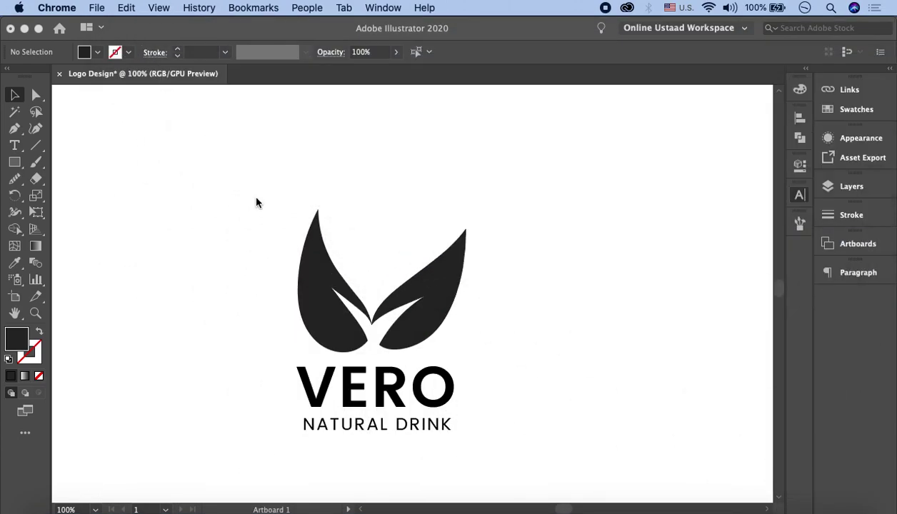
Step: Collapse the Character panel and drag the leaves, VERO and tagline to the artboard's top-left
{"action": "scroll", "coordinate": [512, 207], "scroll_direction": "down", "scroll_amount": 2}
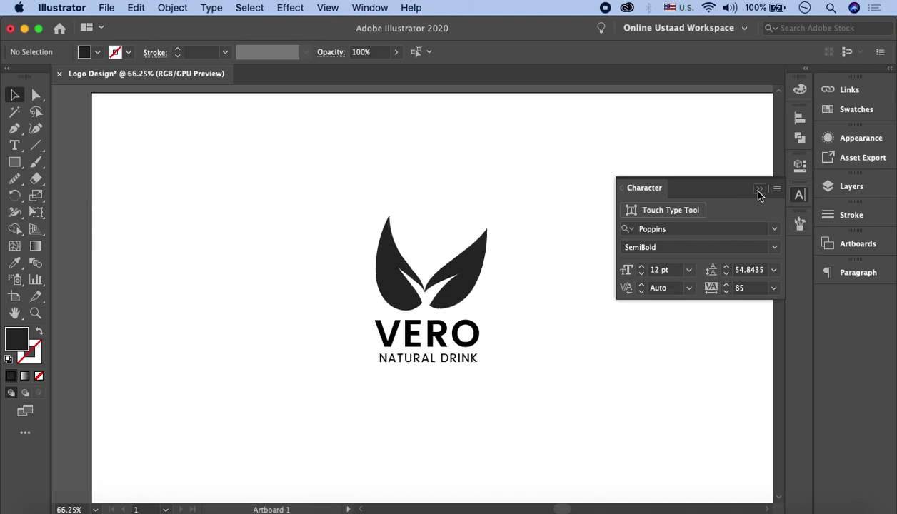
{"action": "left_click", "coordinate": [758, 191]}
{"action": "left_click_drag", "start_coordinate": [308, 182], "coordinate": [525, 419]}
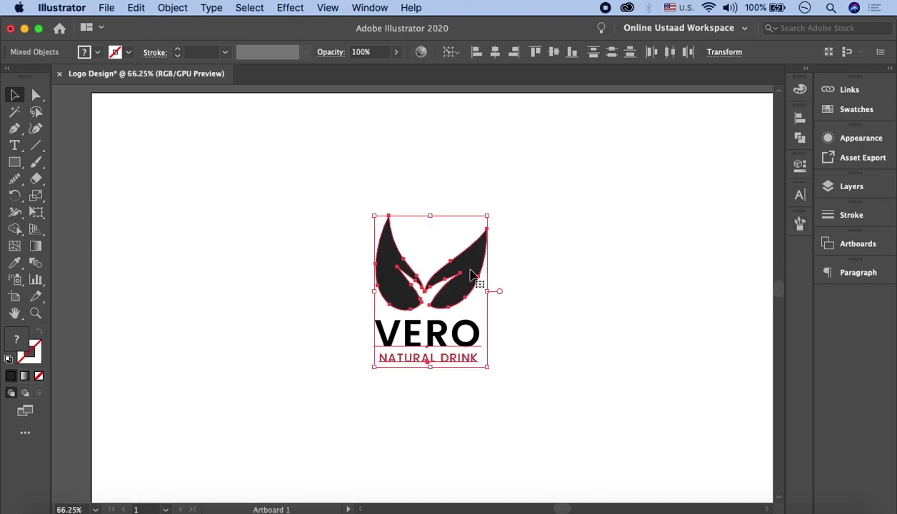
{"action": "left_click_drag", "start_coordinate": [470, 273], "coordinate": [243, 189]}
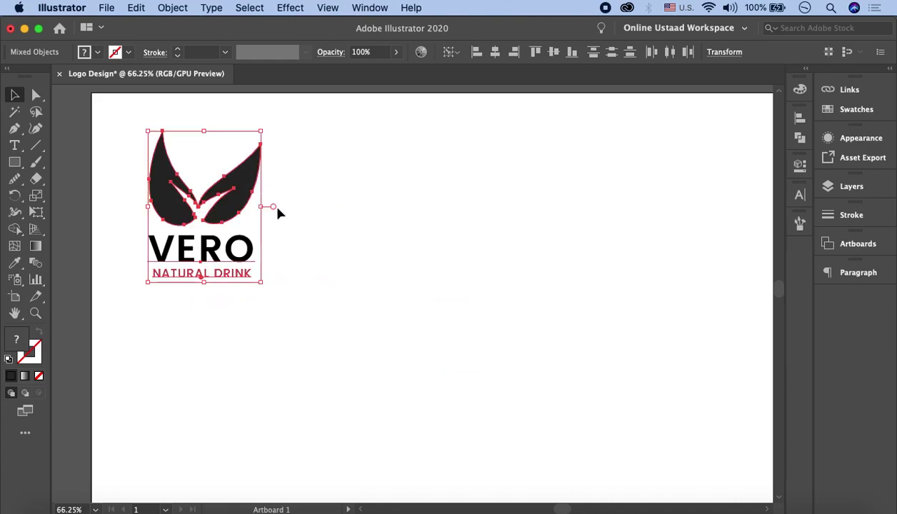
{"action": "left_click", "coordinate": [412, 286]}
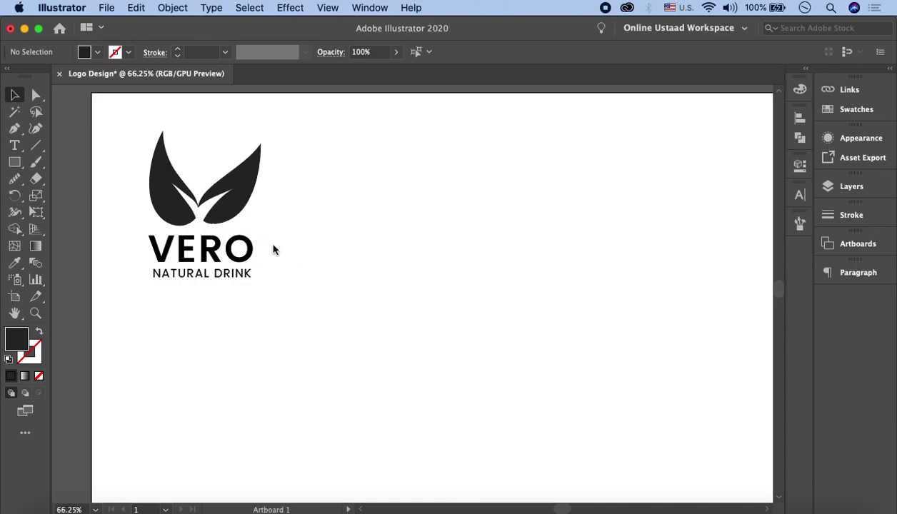
Step: Duplicate the logo to the right and delete the copy's NATURAL DRINK line
{"action": "mouse_move", "coordinate": [279, 289]}
{"action": "left_mouse_down"}
{"action": "mouse_move", "coordinate": [215, 207]}
{"action": "mouse_move", "coordinate": [220, 187]}
{"action": "mouse_move", "coordinate": [396, 186]}
{"action": "left_mouse_up"}
{"action": "left_click", "coordinate": [519, 301]}
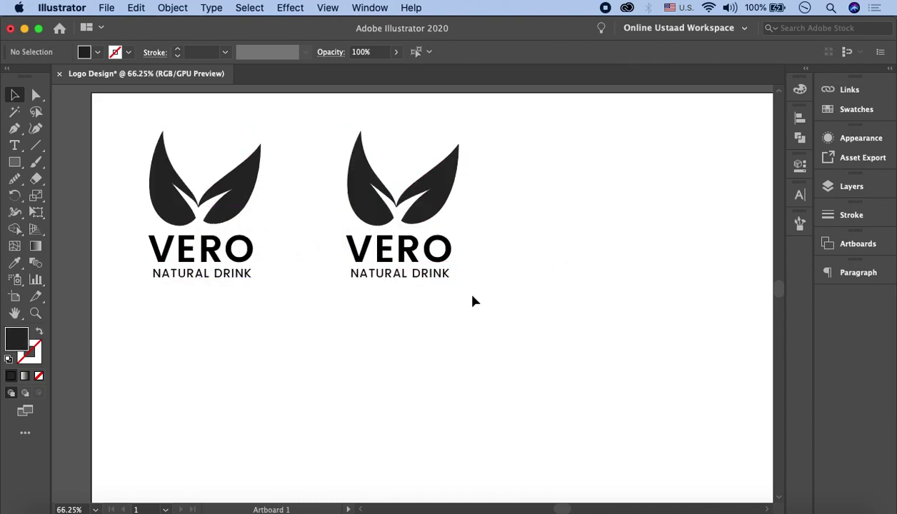
{"action": "left_click", "coordinate": [432, 276]}
{"action": "key", "text": "Delete"}
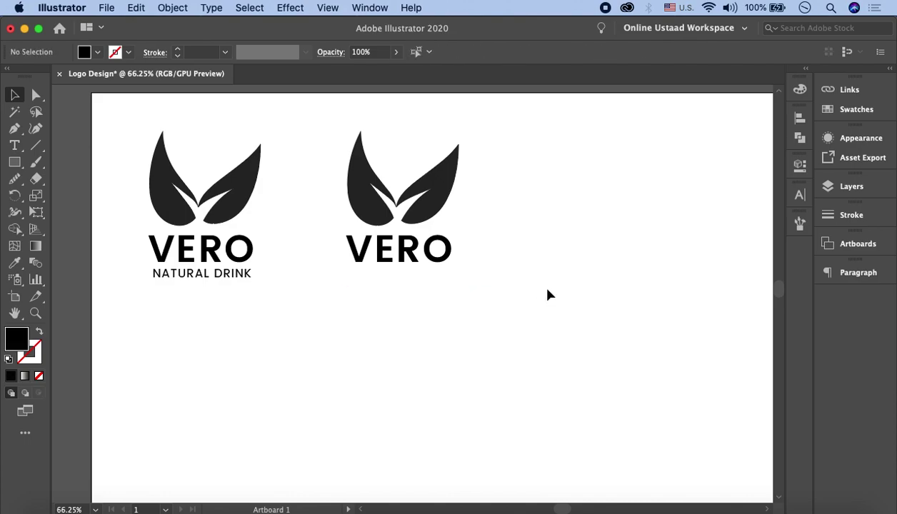
Step: Duplicate that copy further right and delete its VERO text, leaving only the leaves
{"action": "left_click_drag", "start_coordinate": [542, 289], "coordinate": [341, 137]}
{"action": "left_click_drag", "start_coordinate": [385, 177], "coordinate": [579, 180]}
{"action": "left_click", "coordinate": [530, 184]}
{"action": "left_click", "coordinate": [560, 249]}
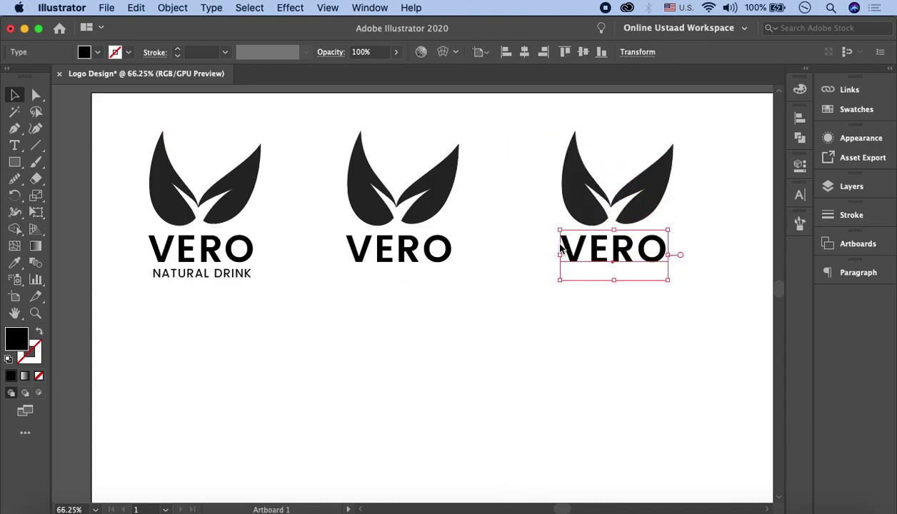
{"action": "key", "text": "Delete"}
{"action": "scroll", "coordinate": [560, 250], "scroll_direction": "right", "scroll_amount": 2}
{"action": "scroll", "coordinate": [560, 249], "scroll_direction": "up", "scroll_amount": 1}
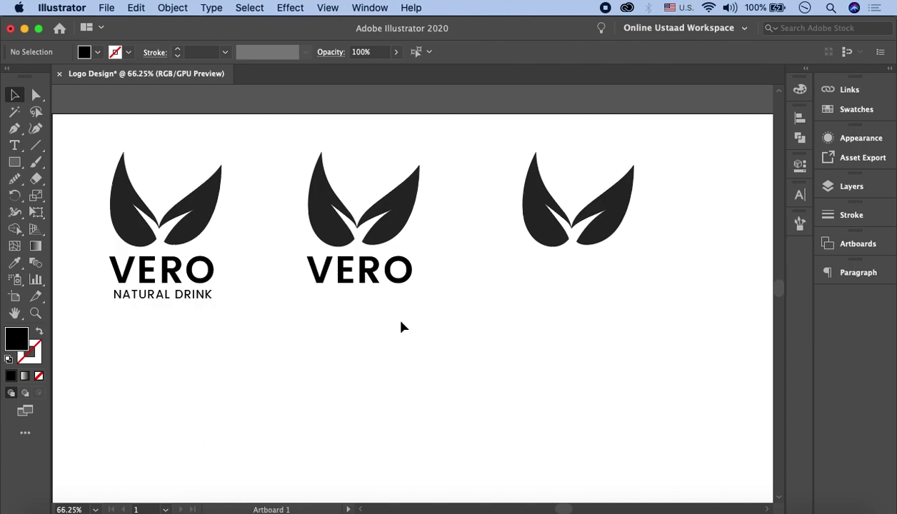
{"action": "scroll", "coordinate": [568, 158], "scroll_direction": "down", "scroll_amount": 2}
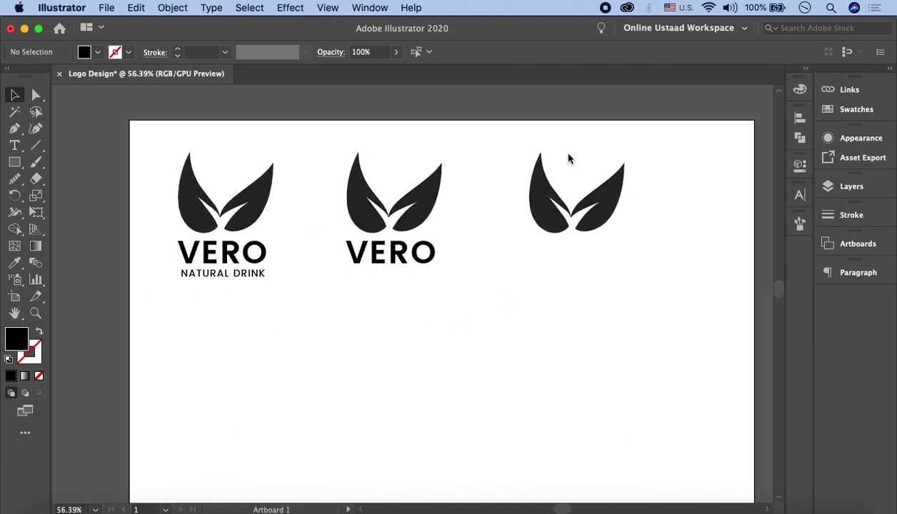
Step: Duplicate the first stacked VERO logo straight down below it
{"action": "left_click_drag", "start_coordinate": [150, 156], "coordinate": [284, 285]}
{"action": "left_click_drag", "start_coordinate": [257, 206], "coordinate": [257, 365], "text": "alt"}
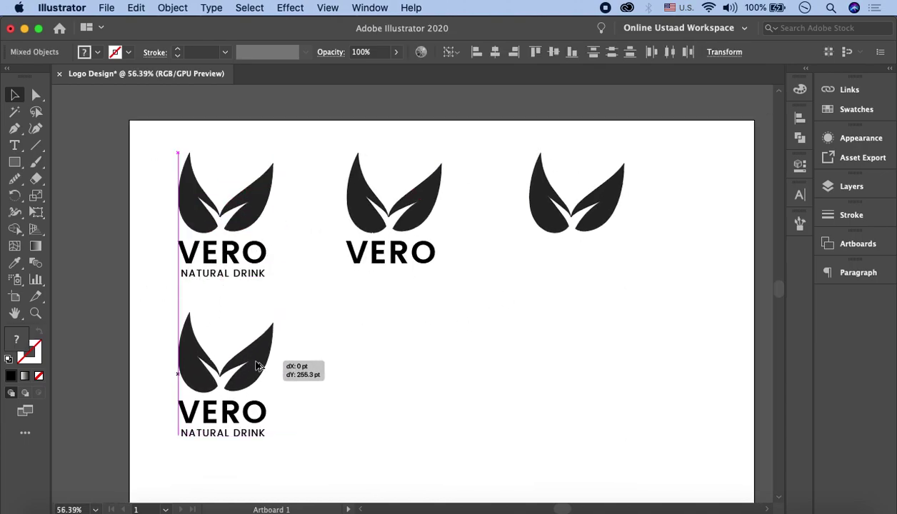
{"action": "left_click", "coordinate": [368, 372]}
{"action": "scroll", "coordinate": [368, 372], "scroll_direction": "down", "scroll_amount": 3}
{"action": "scroll", "coordinate": [243, 206], "scroll_direction": "up", "scroll_amount": 2}
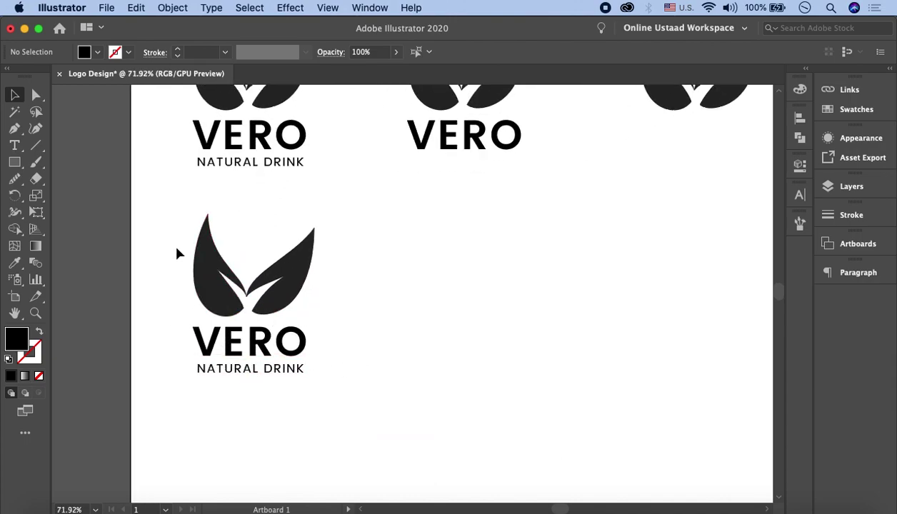
Step: Shrink the lower copy's leaf icon and place VERO and NATURAL DRINK to its right
{"action": "mouse_move", "coordinate": [175, 245]}
{"action": "left_mouse_down"}
{"action": "mouse_move", "coordinate": [336, 244]}
{"action": "mouse_move", "coordinate": [294, 241]}
{"action": "left_mouse_up"}
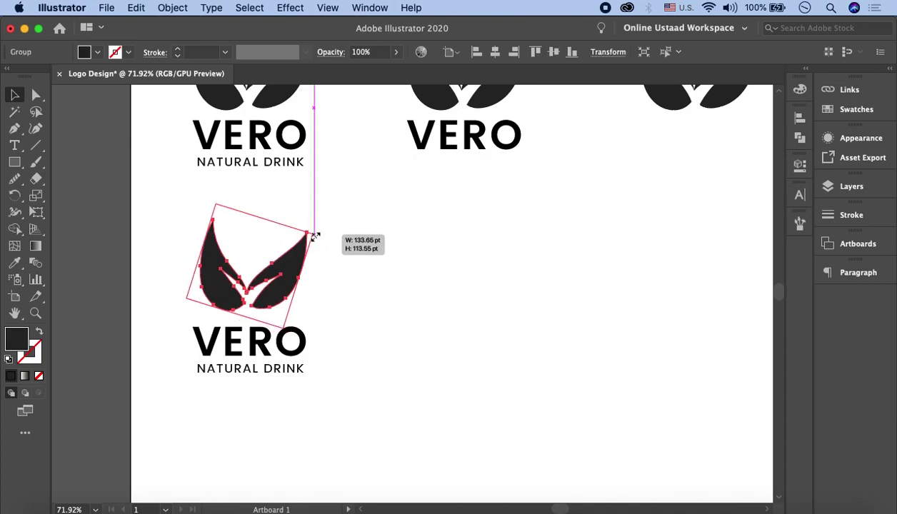
{"action": "left_click_drag", "start_coordinate": [269, 275], "coordinate": [245, 289]}
{"action": "mouse_move", "coordinate": [321, 400]}
{"action": "left_mouse_down"}
{"action": "mouse_move", "coordinate": [204, 346]}
{"action": "mouse_move", "coordinate": [293, 312]}
{"action": "mouse_move", "coordinate": [301, 293]}
{"action": "left_mouse_up"}
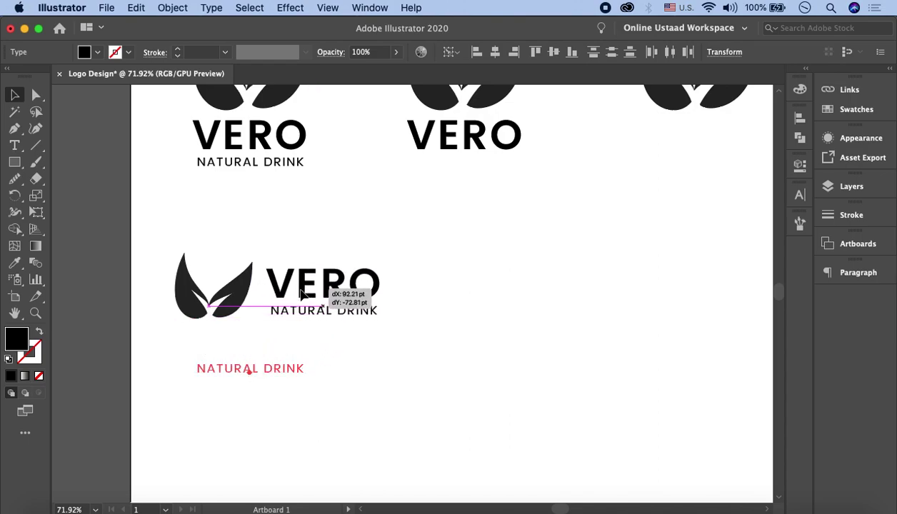
{"action": "left_click_drag", "start_coordinate": [300, 294], "coordinate": [302, 293]}
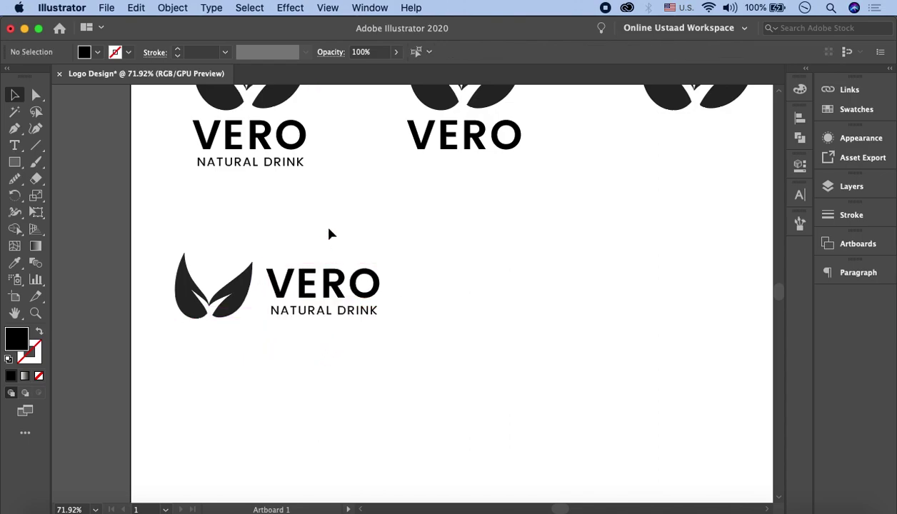
Step: Set the leaf icon upright, resizing it to match the text height beside VERO
{"action": "left_click", "coordinate": [214, 289]}
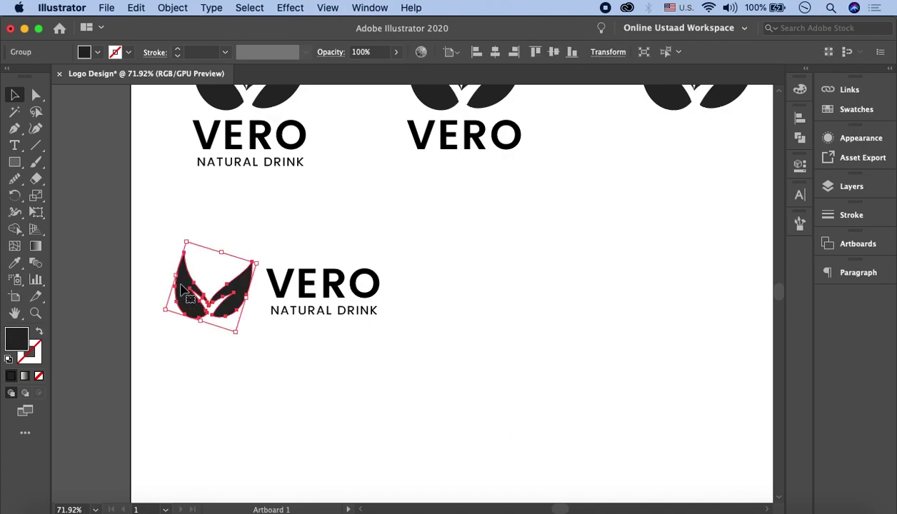
{"action": "left_click_drag", "start_coordinate": [176, 243], "coordinate": [191, 251]}
{"action": "left_click_drag", "start_coordinate": [209, 284], "coordinate": [209, 285]}
{"action": "left_click_drag", "start_coordinate": [173, 310], "coordinate": [174, 310]}
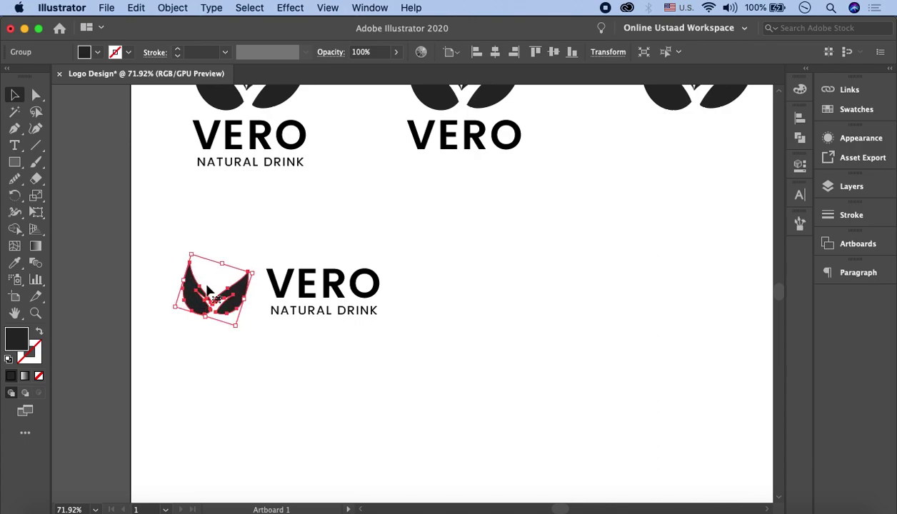
{"action": "scroll", "coordinate": [290, 136], "scroll_direction": "up", "scroll_amount": 2}
{"action": "scroll", "coordinate": [252, 227], "scroll_direction": "up", "scroll_amount": 2}
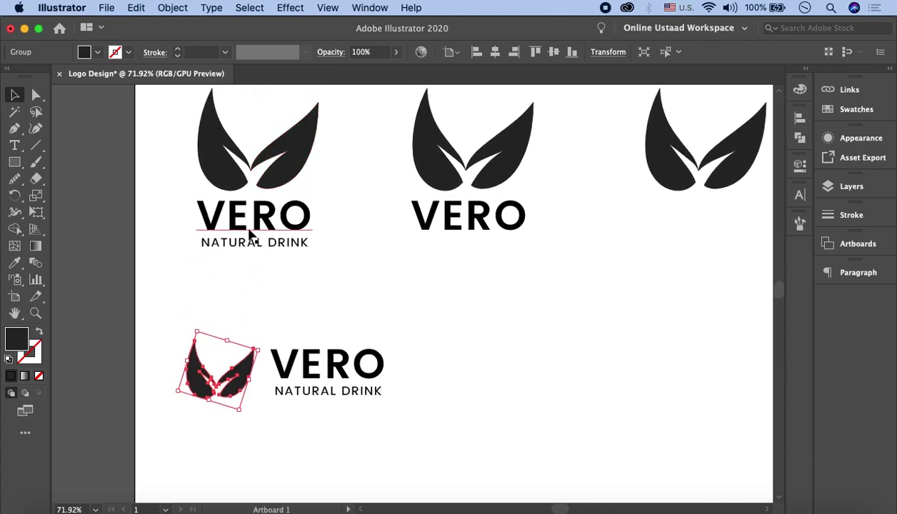
{"action": "scroll", "coordinate": [249, 233], "scroll_direction": "down", "scroll_amount": 2}
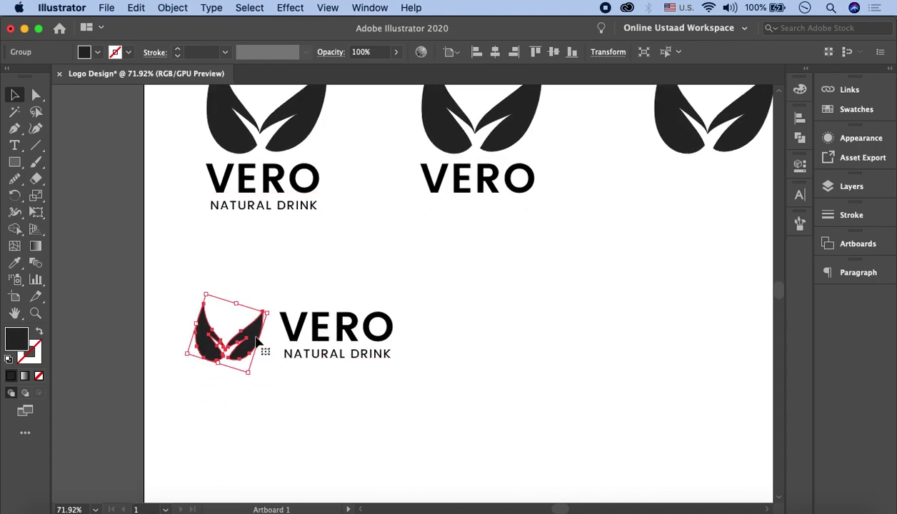
{"action": "left_click_drag", "start_coordinate": [211, 307], "coordinate": [212, 309]}
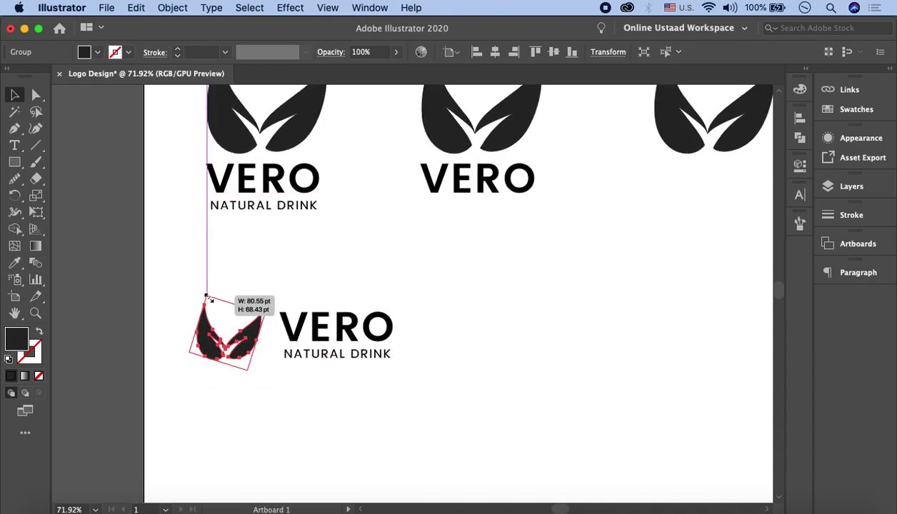
{"action": "left_click", "coordinate": [282, 291]}
{"action": "left_click_drag", "start_coordinate": [279, 289], "coordinate": [364, 381]}
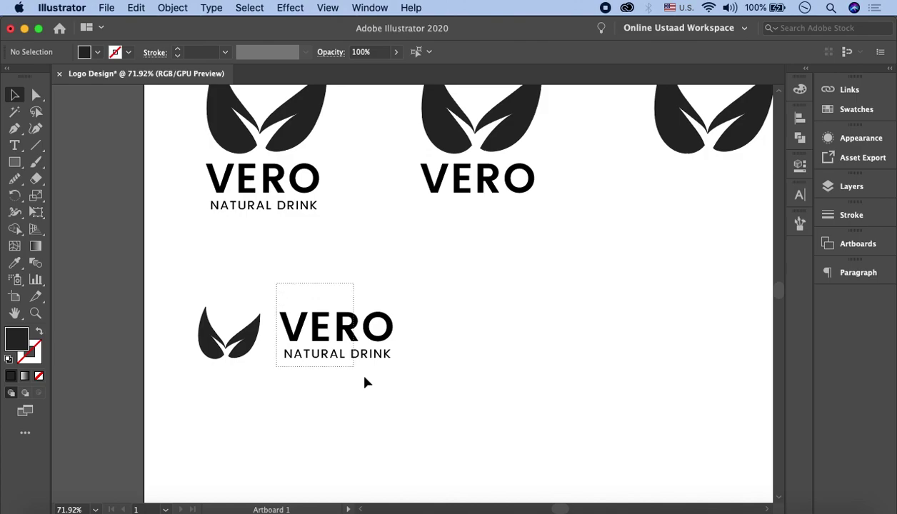
{"action": "left_click", "coordinate": [227, 334]}
{"action": "left_click_drag", "start_coordinate": [199, 333], "coordinate": [193, 327]}
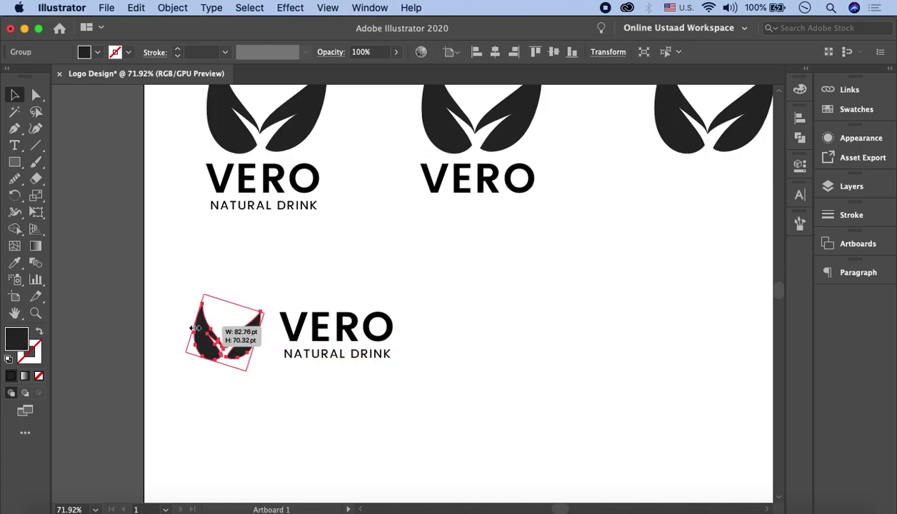
Step: Nudge the VERO and NATURAL DRINK text closer to the leaf and select the whole lockup
{"action": "left_click", "coordinate": [306, 282]}
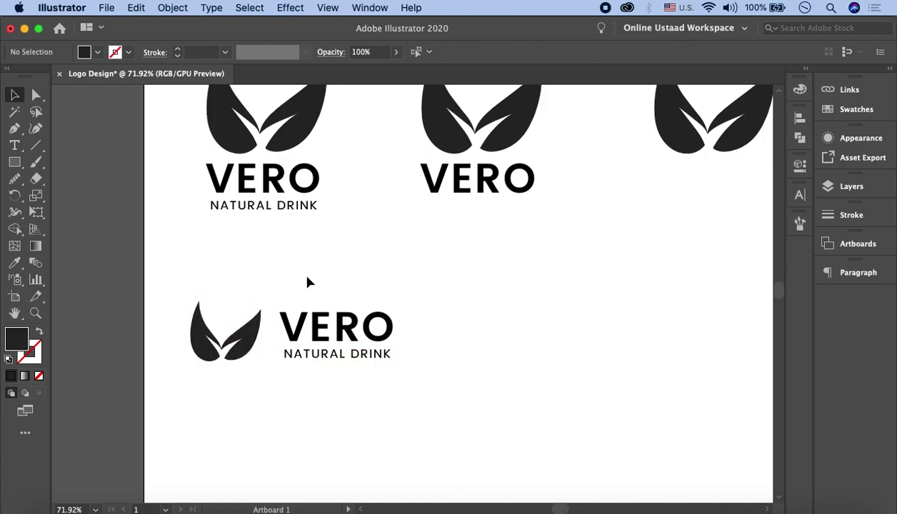
{"action": "left_click_drag", "start_coordinate": [306, 282], "coordinate": [379, 387]}
{"action": "left_click_drag", "start_coordinate": [361, 322], "coordinate": [355, 321]}
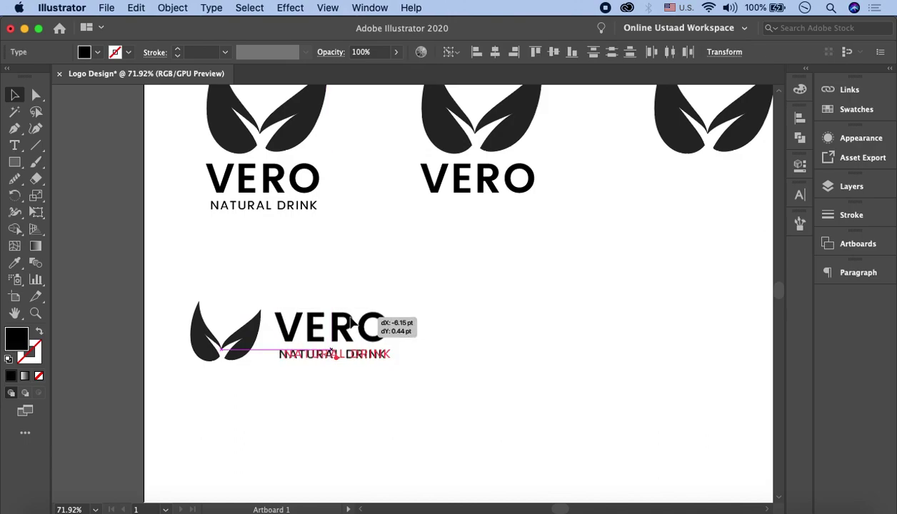
{"action": "left_click", "coordinate": [141, 280]}
{"action": "left_click_drag", "start_coordinate": [148, 286], "coordinate": [337, 369]}
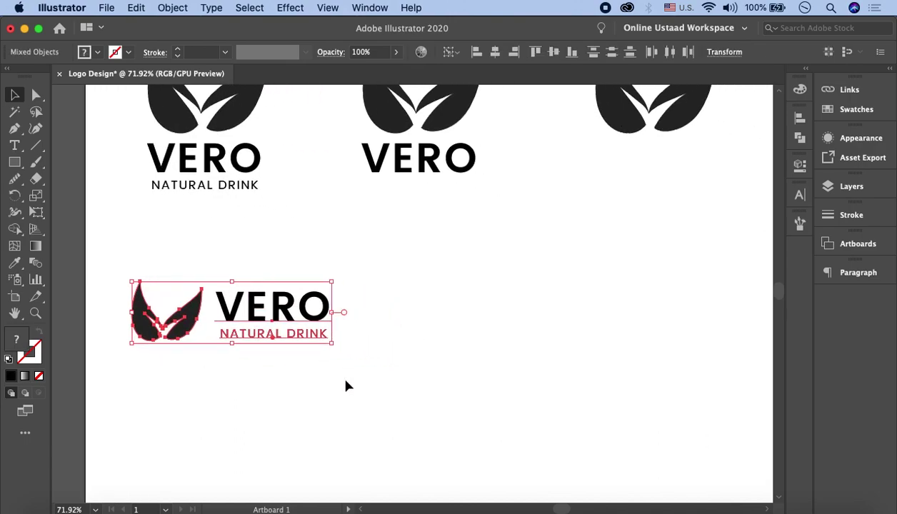
Step: Duplicate the horizontal logo to the right and delete the copy's NATURAL DRINK line
{"action": "left_click_drag", "start_coordinate": [243, 323], "coordinate": [484, 323]}
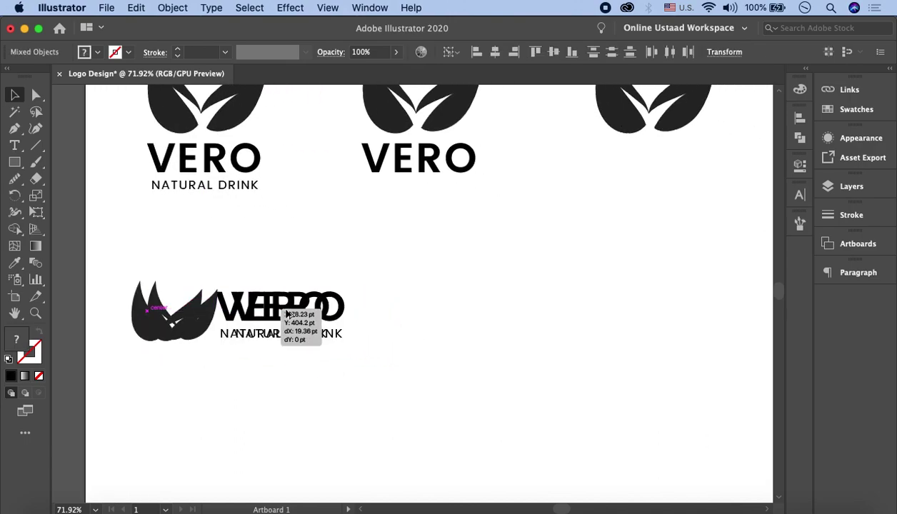
{"action": "left_click", "coordinate": [471, 232]}
{"action": "left_click", "coordinate": [544, 342]}
{"action": "key", "text": "Delete"}
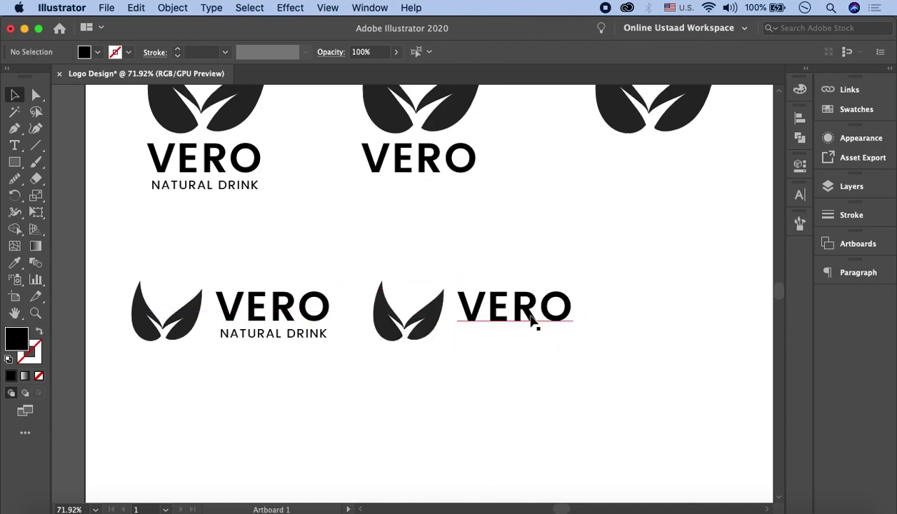
Step: Enlarge the copy's VERO text and reposition the new leaf-and-VERO mark
{"action": "left_click", "coordinate": [524, 307]}
{"action": "left_click_drag", "start_coordinate": [575, 344], "coordinate": [631, 366]}
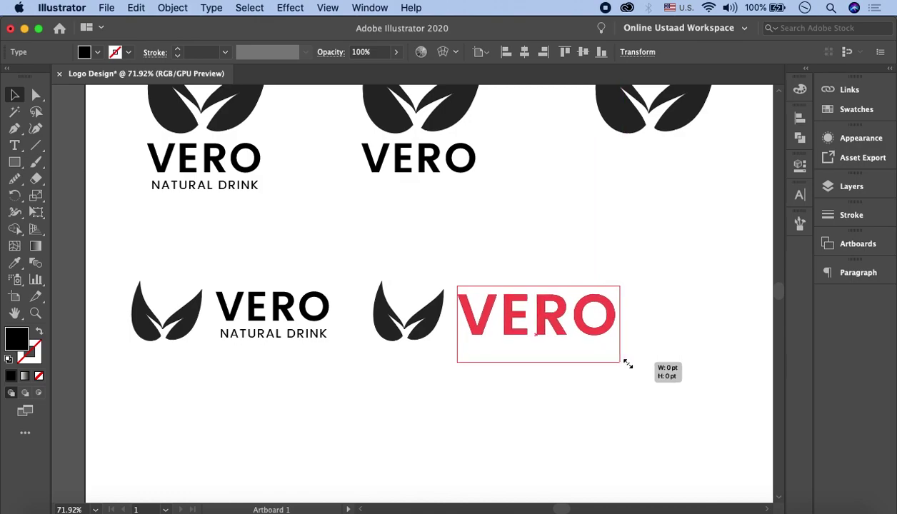
{"action": "left_click_drag", "start_coordinate": [631, 366], "coordinate": [631, 367]}
{"action": "mouse_move", "coordinate": [372, 282]}
{"action": "left_mouse_down"}
{"action": "mouse_move", "coordinate": [626, 306]}
{"action": "mouse_move", "coordinate": [589, 294]}
{"action": "left_mouse_up"}
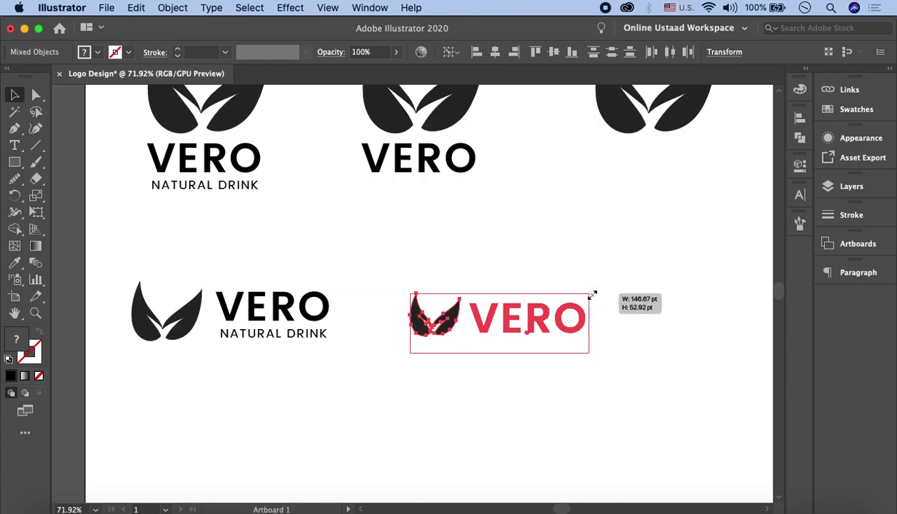
{"action": "left_click_drag", "start_coordinate": [528, 325], "coordinate": [520, 319]}
{"action": "left_click", "coordinate": [522, 258]}
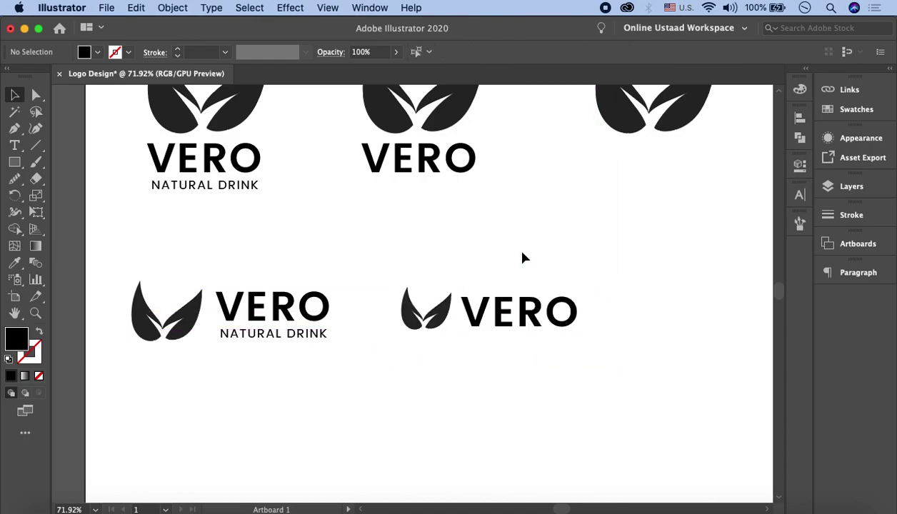
{"action": "scroll", "coordinate": [522, 258], "scroll_direction": "right", "scroll_amount": 2}
{"action": "scroll", "coordinate": [522, 258], "scroll_direction": "right", "scroll_amount": 3}
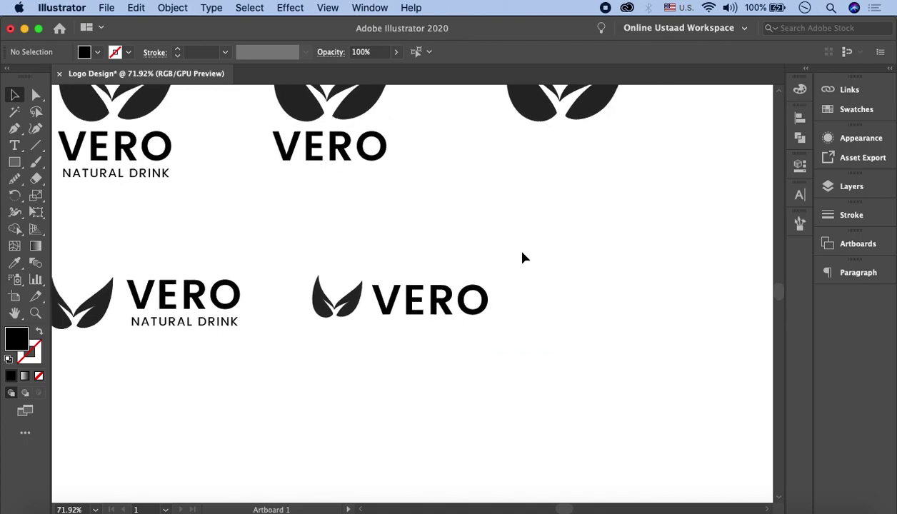
Step: Copy the top-right leaf icon down to the lower right of the artboard
{"action": "scroll", "coordinate": [522, 256], "scroll_direction": "up", "scroll_amount": 2}
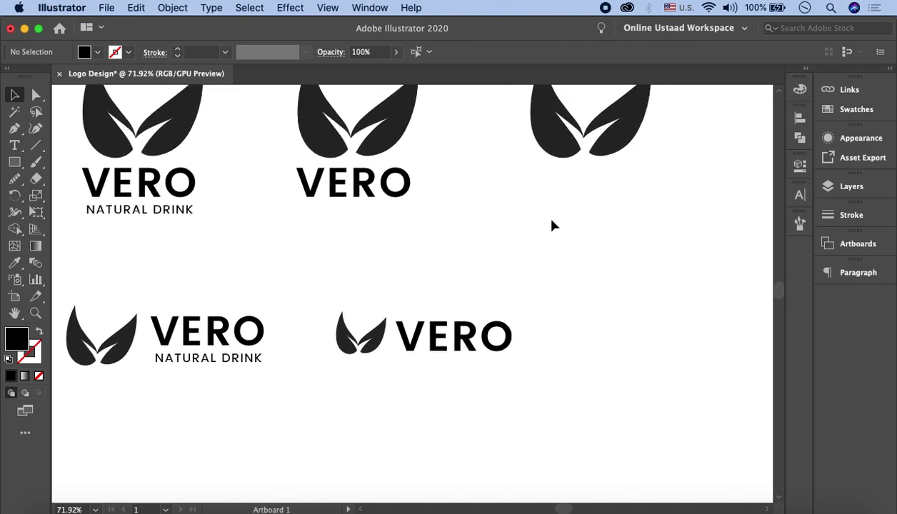
{"action": "scroll", "coordinate": [550, 226], "scroll_direction": "up", "scroll_amount": 3}
{"action": "left_click_drag", "start_coordinate": [606, 177], "coordinate": [670, 256]}
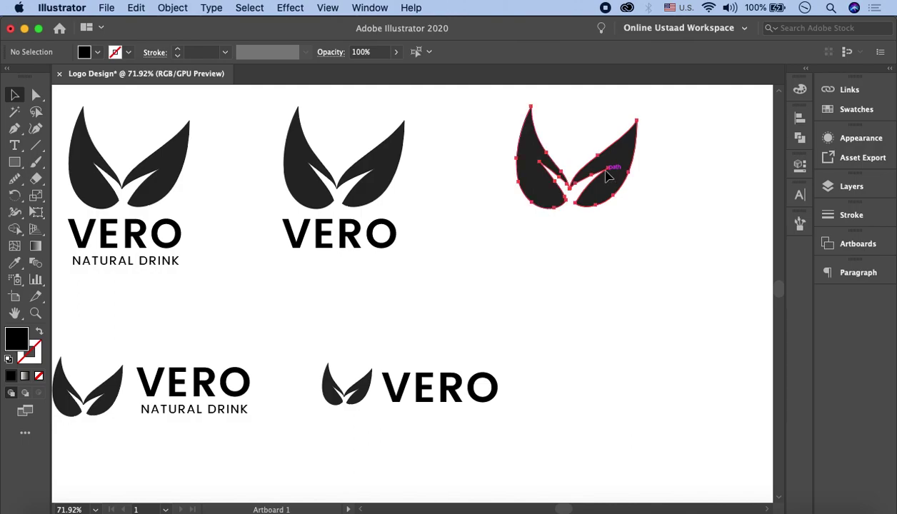
{"action": "left_click_drag", "start_coordinate": [670, 255], "coordinate": [717, 404]}
{"action": "left_click", "coordinate": [512, 288]}
{"action": "scroll", "coordinate": [511, 288], "scroll_direction": "down", "scroll_amount": 2}
{"action": "scroll", "coordinate": [512, 288], "scroll_direction": "right", "scroll_amount": 3}
Step: Draw a circle around the leaf copy, make it a thin outline, and center it
{"action": "left_click_drag", "start_coordinate": [15, 163], "coordinate": [80, 194]}
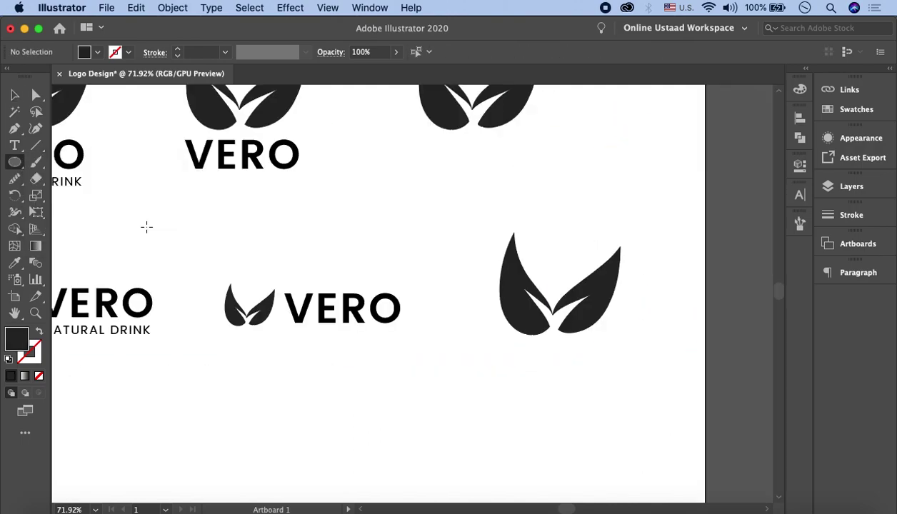
{"action": "left_click_drag", "start_coordinate": [556, 304], "coordinate": [653, 208]}
{"action": "left_click", "coordinate": [14, 95]}
{"action": "left_click", "coordinate": [38, 330]}
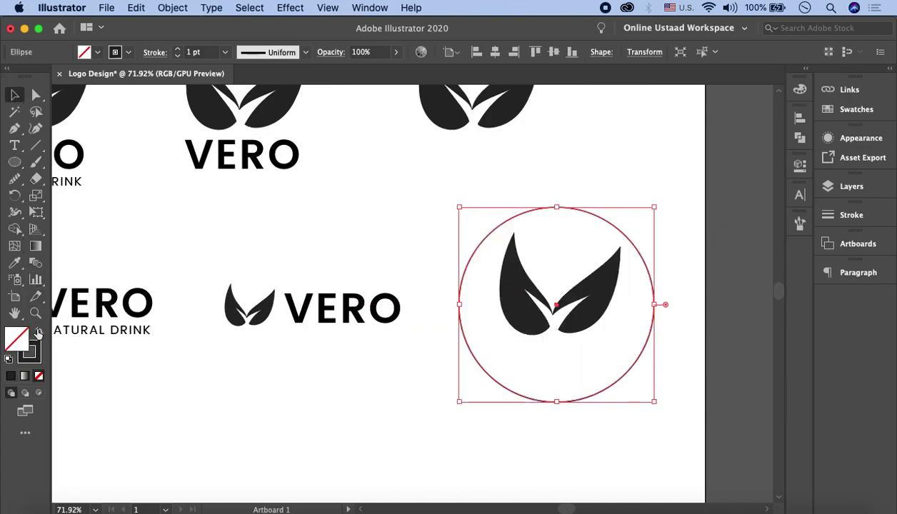
{"action": "left_click", "coordinate": [488, 200]}
{"action": "mouse_move", "coordinate": [642, 261]}
{"action": "left_mouse_down"}
{"action": "mouse_move", "coordinate": [648, 246]}
{"action": "mouse_move", "coordinate": [636, 248]}
{"action": "left_mouse_up"}
{"action": "left_click", "coordinate": [388, 214]}
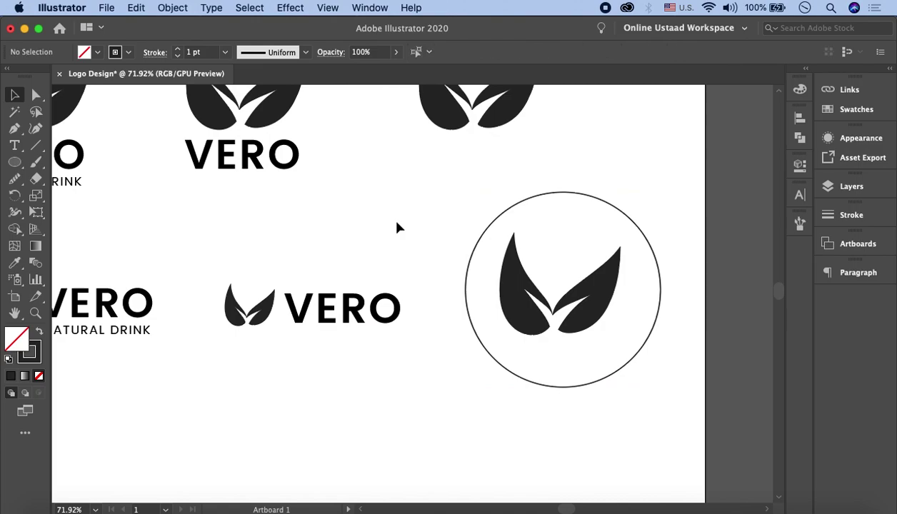
Step: Copy the leaf out of the circle, shrink it tiny, then return to the Responsive Logos browser
{"action": "left_click", "coordinate": [511, 308]}
{"action": "left_click_drag", "start_coordinate": [601, 300], "coordinate": [408, 439]}
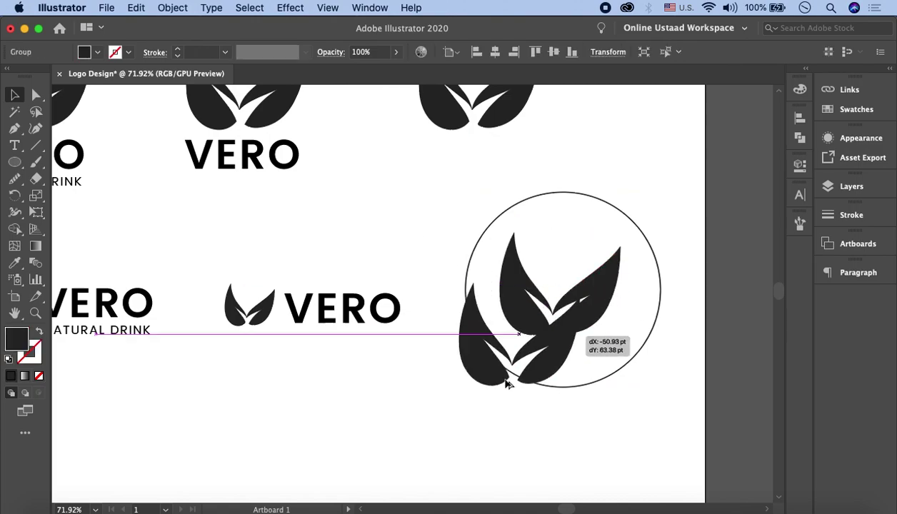
{"action": "left_click_drag", "start_coordinate": [442, 392], "coordinate": [394, 426]}
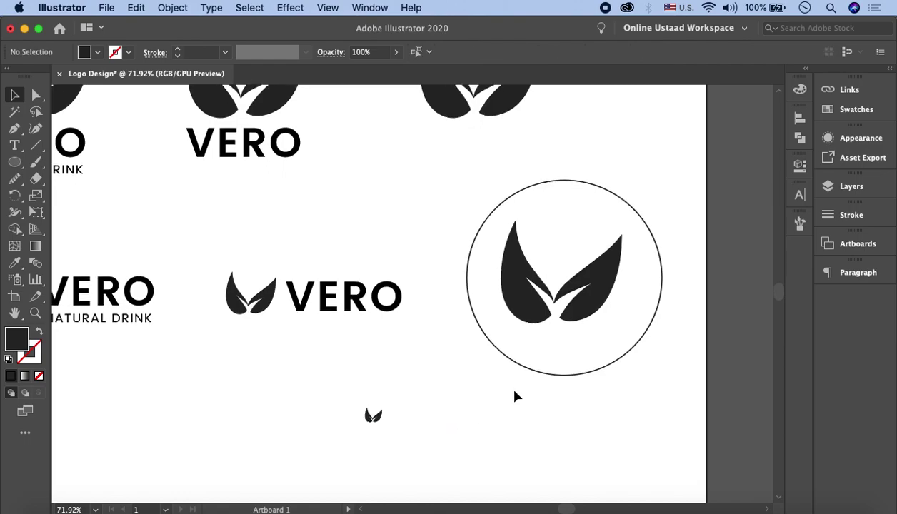
{"action": "scroll", "coordinate": [503, 380], "scroll_direction": "down", "scroll_amount": 5}
{"action": "scroll", "coordinate": [457, 385], "scroll_direction": "left", "scroll_amount": 2}
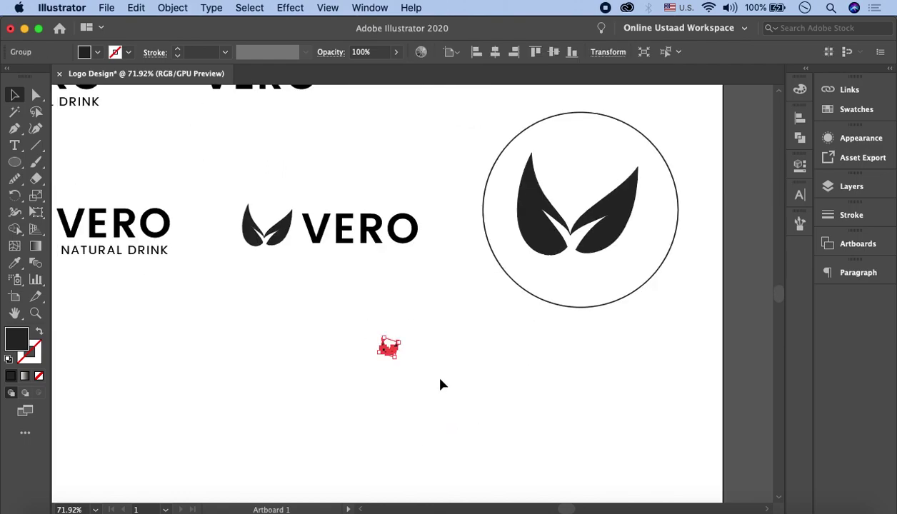
{"action": "left_click", "coordinate": [440, 385]}
{"action": "left_click", "coordinate": [757, 506]}
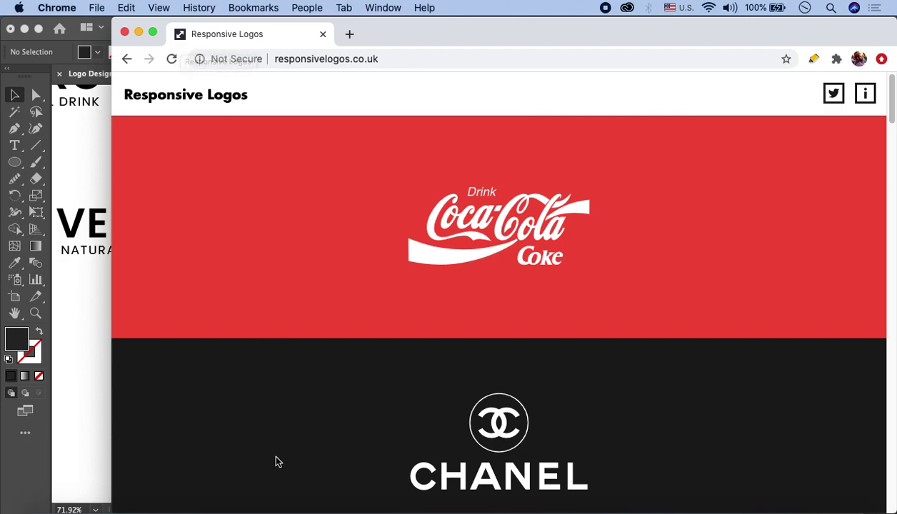
{"action": "left_click", "coordinate": [285, 508]}
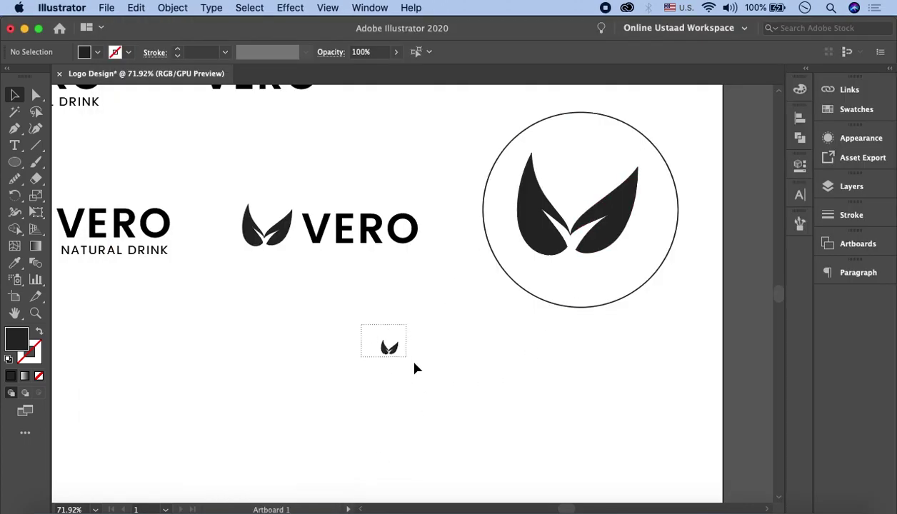
Step: Select the tiny leaf and zoom out to see the whole Logo Design artboard
{"action": "left_click_drag", "start_coordinate": [412, 366], "coordinate": [431, 377]}
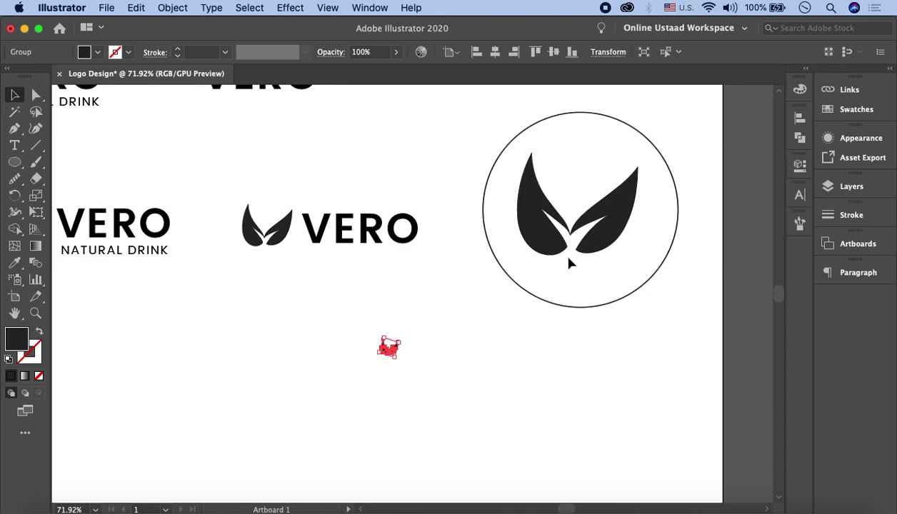
{"action": "scroll", "coordinate": [457, 360], "scroll_direction": "down", "scroll_amount": 10}
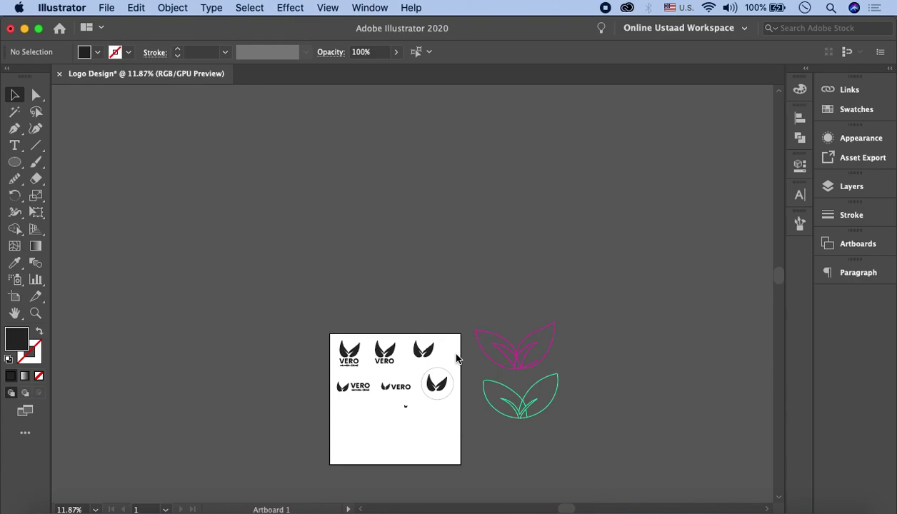
Step: Delete the tiny leaf icon and the circle badge
{"action": "scroll", "coordinate": [437, 394], "scroll_direction": "up", "scroll_amount": 5}
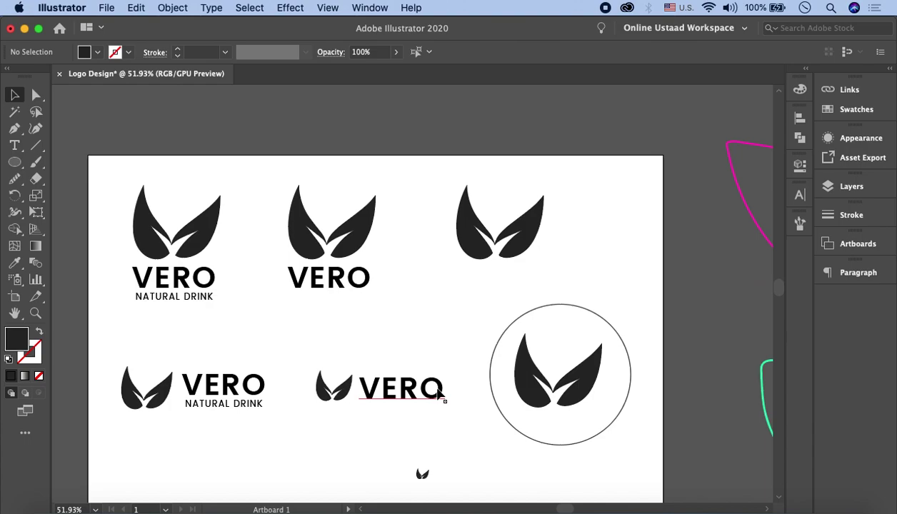
{"action": "scroll", "coordinate": [407, 337], "scroll_direction": "down", "scroll_amount": 2}
{"action": "scroll", "coordinate": [407, 337], "scroll_direction": "left", "scroll_amount": 2}
{"action": "left_click", "coordinate": [460, 429]}
{"action": "key", "text": "Delete"}
{"action": "left_click_drag", "start_coordinate": [580, 422], "coordinate": [528, 293]}
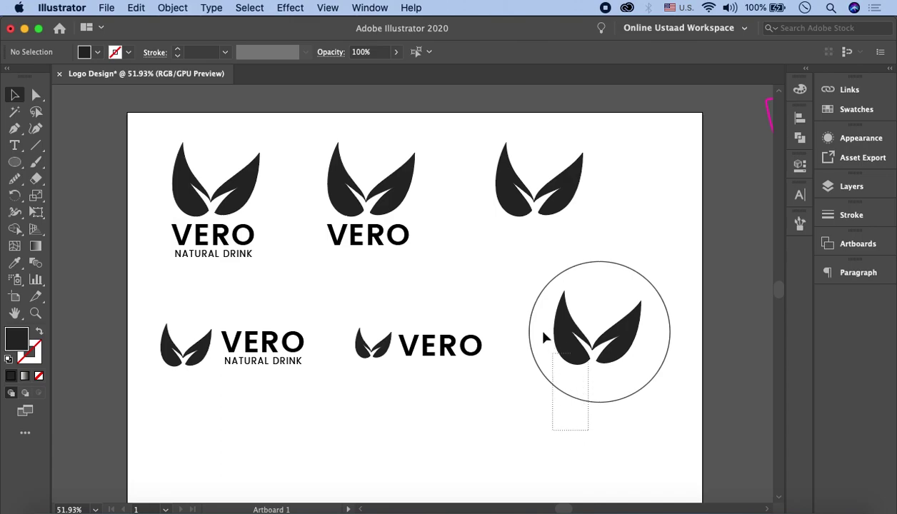
{"action": "key", "text": "Delete"}
Step: Duplicate the stacked VERO NATURAL DRINK logo lower on the artboard
{"action": "scroll", "coordinate": [530, 298], "scroll_direction": "down", "scroll_amount": 2}
{"action": "scroll", "coordinate": [531, 298], "scroll_direction": "left", "scroll_amount": 1}
{"action": "left_click_drag", "start_coordinate": [171, 107], "coordinate": [270, 226]}
{"action": "left_click_drag", "start_coordinate": [271, 155], "coordinate": [472, 423]}
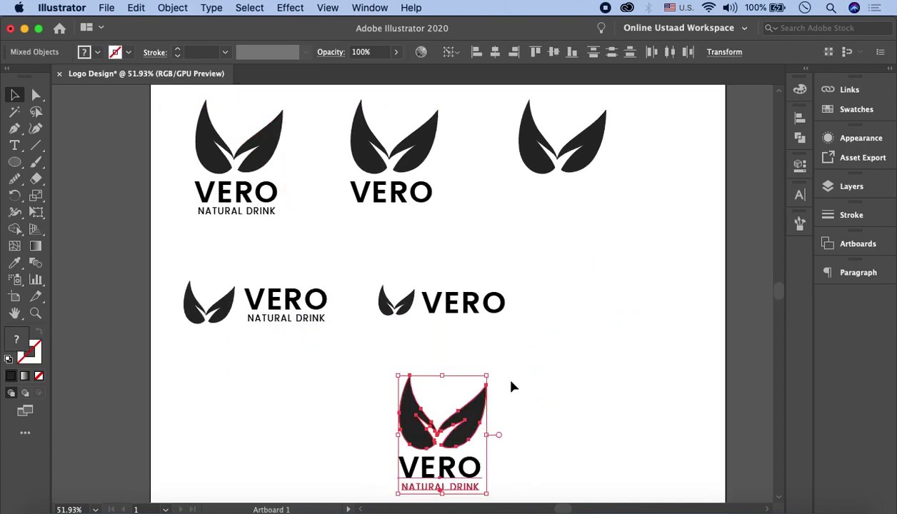
Step: Recolour the copied logo's leaves bright blue in the Color Picker
{"action": "scroll", "coordinate": [537, 319], "scroll_direction": "down", "scroll_amount": 3}
{"action": "scroll", "coordinate": [536, 320], "scroll_direction": "up", "scroll_amount": 1}
{"action": "left_click", "coordinate": [470, 325]}
{"action": "scroll", "coordinate": [470, 324], "scroll_direction": "up", "scroll_amount": 2}
{"action": "left_click", "coordinate": [444, 314]}
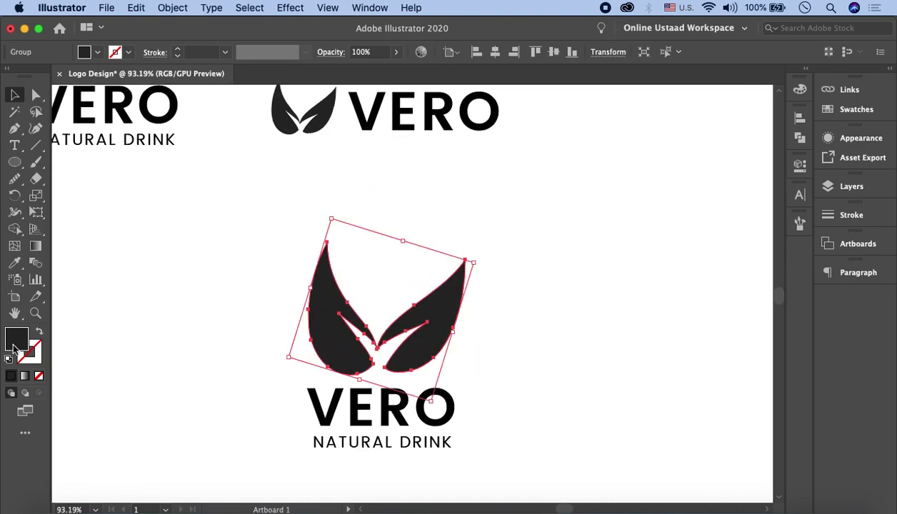
{"action": "double_click", "coordinate": [17, 339]}
{"action": "left_click_drag", "start_coordinate": [679, 243], "coordinate": [679, 239]}
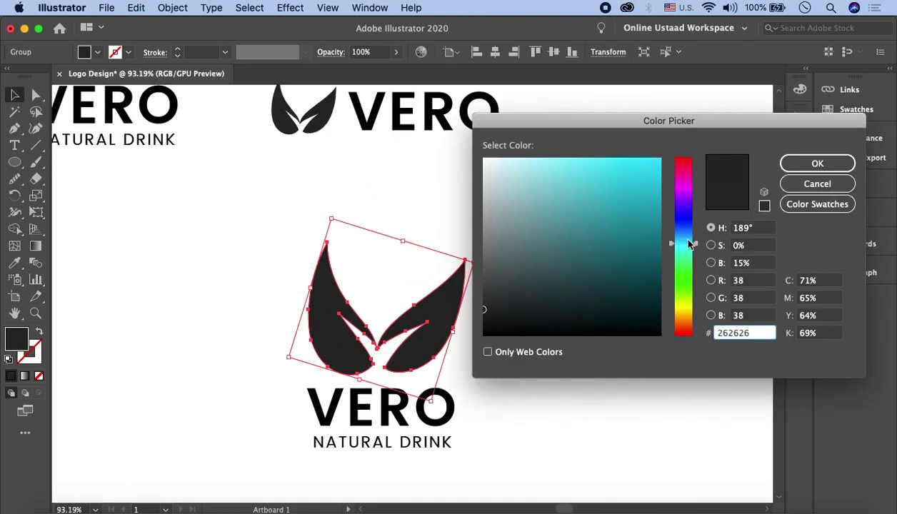
{"action": "left_click", "coordinate": [630, 176]}
{"action": "left_click", "coordinate": [638, 184]}
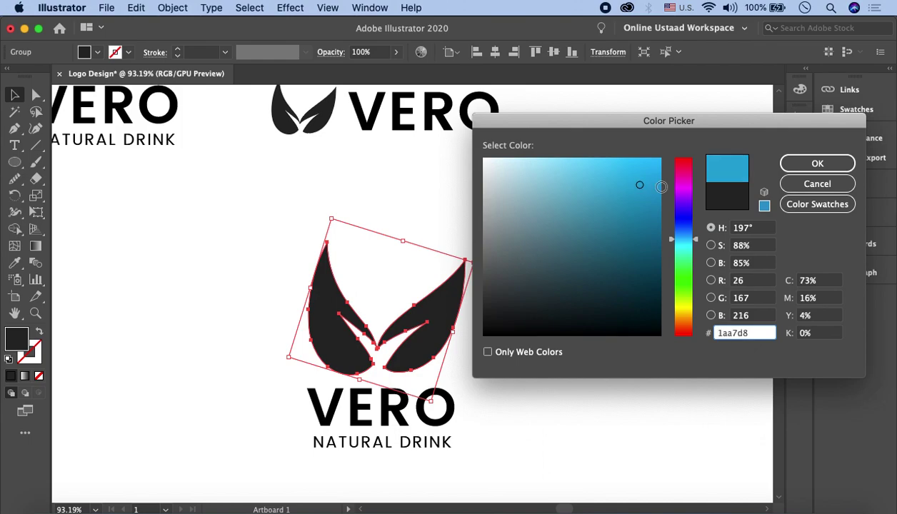
{"action": "left_click", "coordinate": [814, 163]}
{"action": "left_click", "coordinate": [632, 228]}
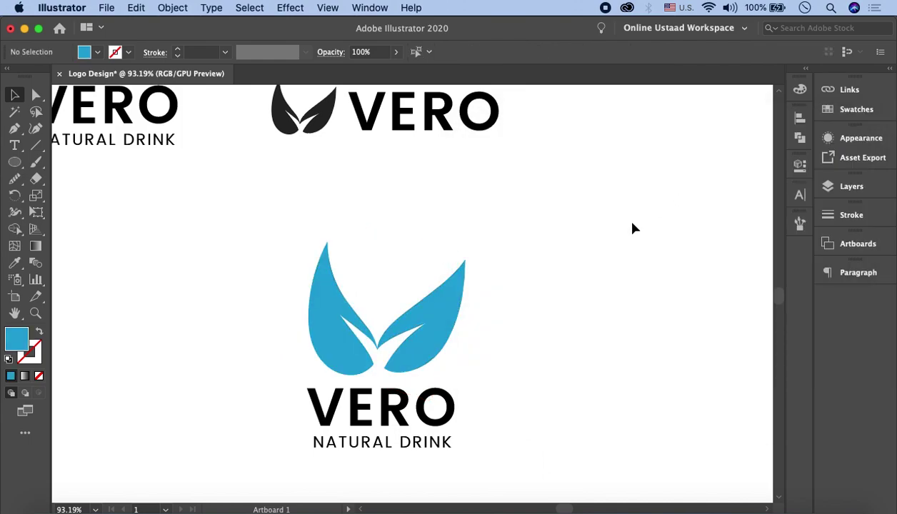
Step: Sample the leaf blue onto the VERO text with the Eyedropper, then undo it
{"action": "left_click", "coordinate": [408, 444]}
{"action": "left_click", "coordinate": [14, 263]}
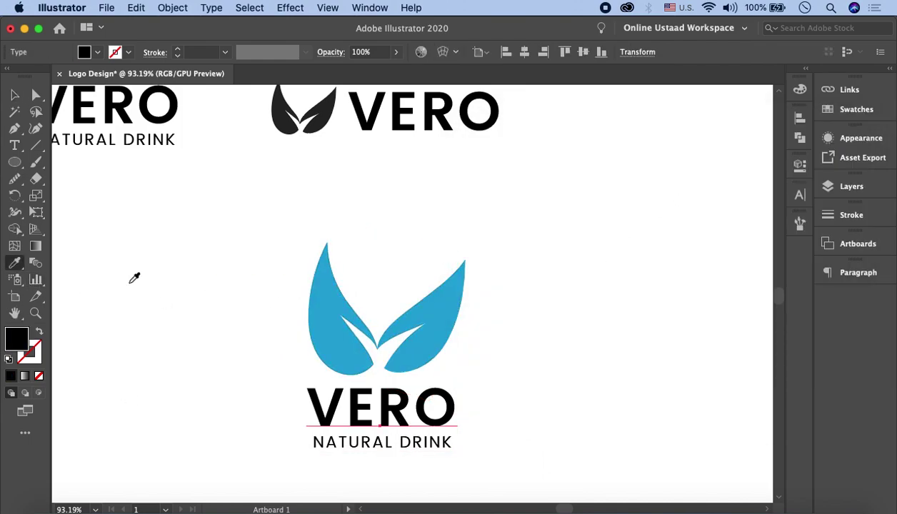
{"action": "left_click", "coordinate": [319, 298]}
{"action": "left_click", "coordinate": [13, 98]}
{"action": "left_click", "coordinate": [159, 207]}
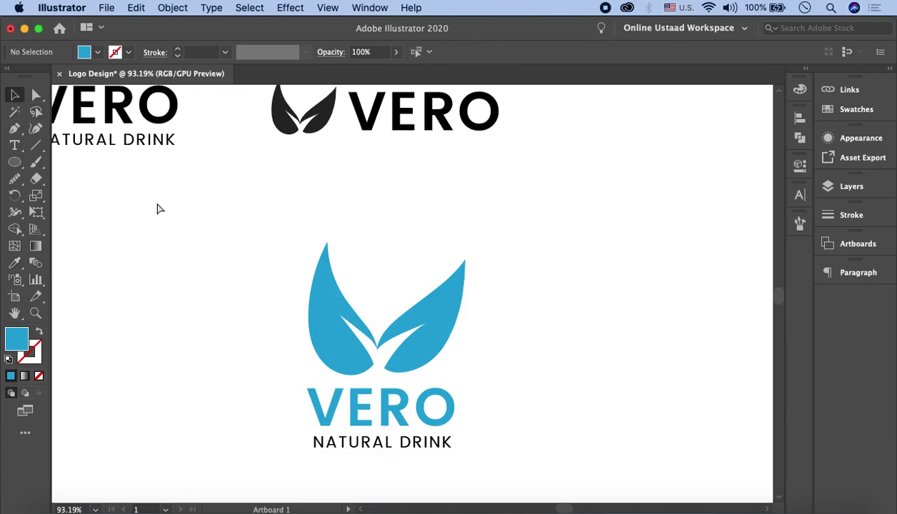
{"action": "key", "text": "ctrl+z"}
Step: Give the VERO text the sampled leaf blue, then darken it to teal blue
{"action": "left_click", "coordinate": [209, 248]}
{"action": "left_click", "coordinate": [369, 426]}
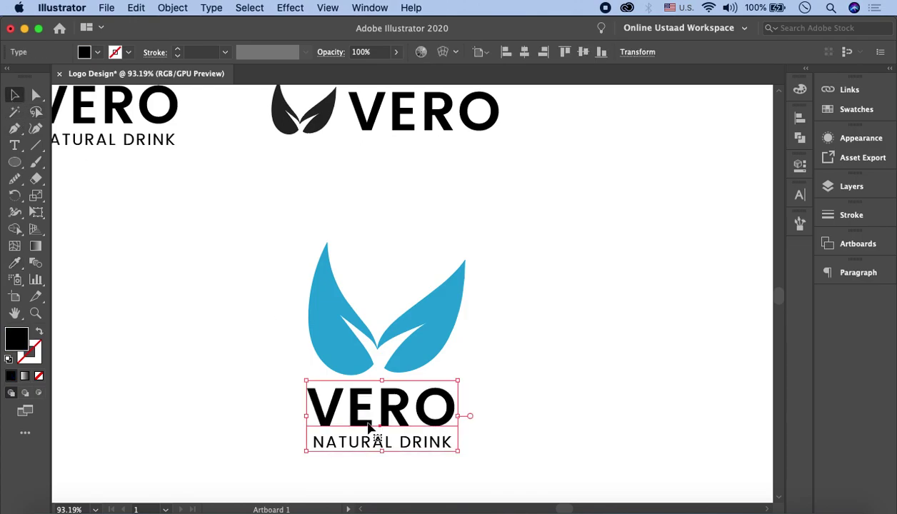
{"action": "left_click", "coordinate": [14, 262]}
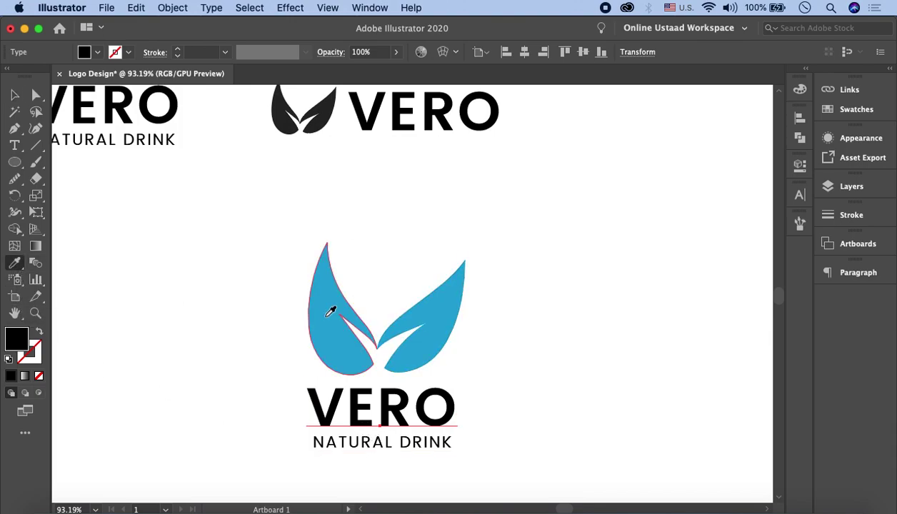
{"action": "left_click", "coordinate": [329, 306]}
{"action": "double_click", "coordinate": [18, 338]}
{"action": "left_click", "coordinate": [644, 214]}
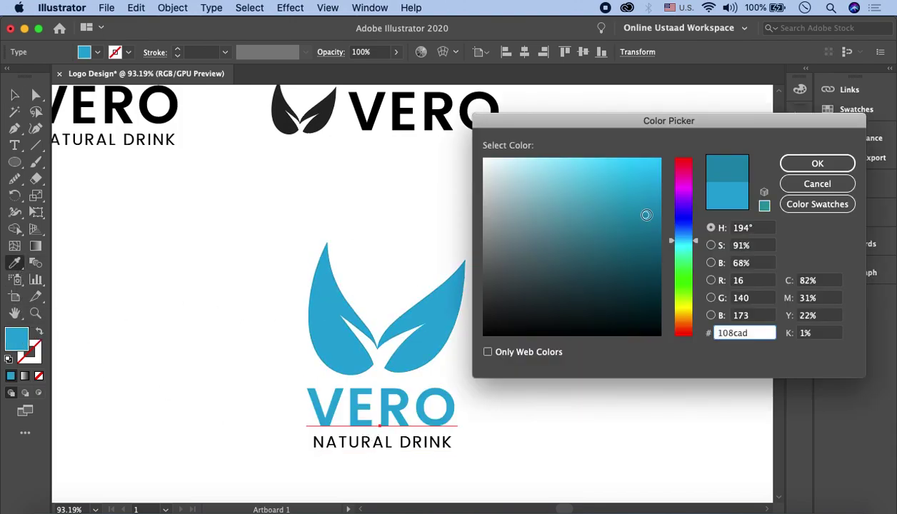
{"action": "left_click", "coordinate": [817, 164]}
{"action": "left_click", "coordinate": [297, 213]}
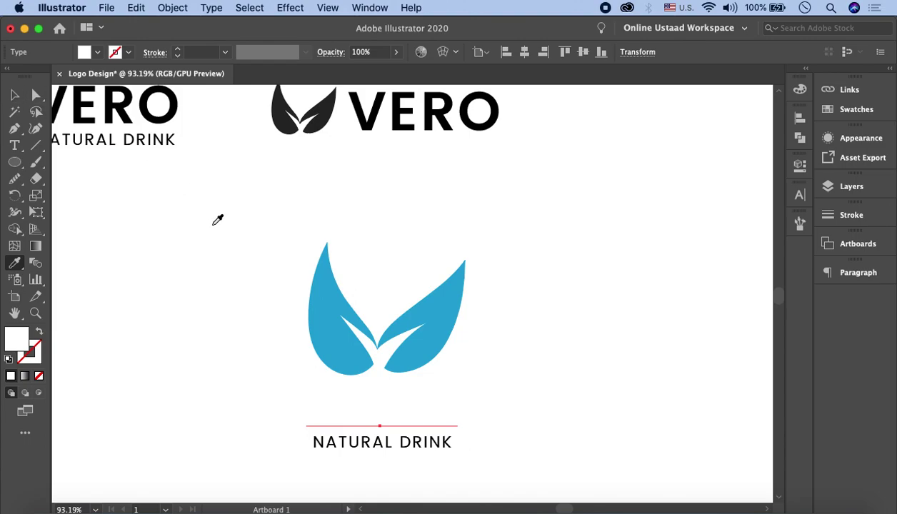
{"action": "key", "text": "ctrl+z"}
{"action": "key", "text": "v"}
{"action": "left_click", "coordinate": [568, 288]}
{"action": "scroll", "coordinate": [568, 289], "scroll_direction": "down", "scroll_amount": 5}
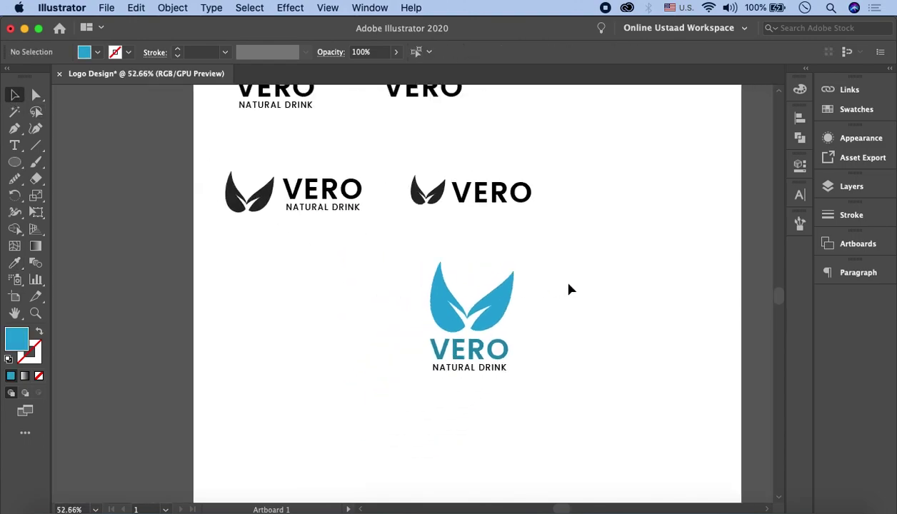
{"action": "scroll", "coordinate": [568, 289], "scroll_direction": "up", "scroll_amount": 3}
Step: Undo the teal fill so the VERO wordmark is black again
{"action": "key", "text": "ctrl+z"}
{"action": "key", "text": "ctrl+z"}
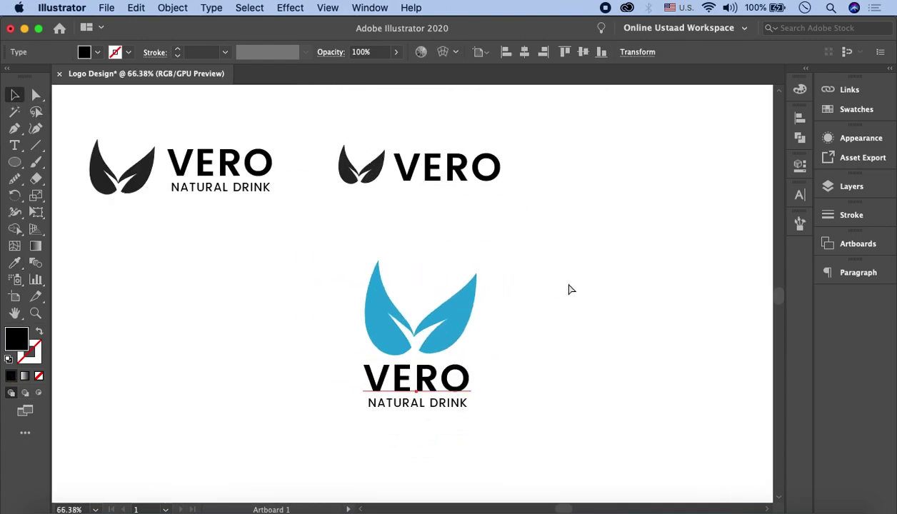
{"action": "left_click", "coordinate": [570, 289]}
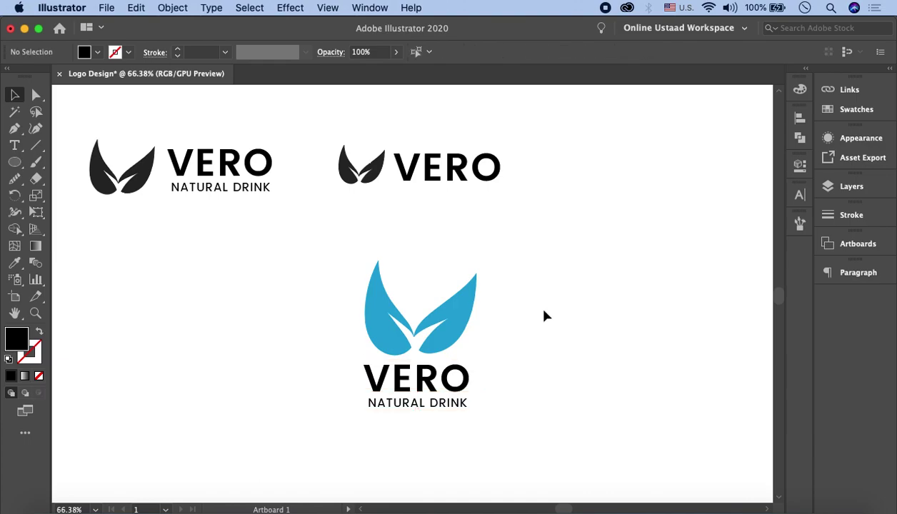
{"action": "scroll", "coordinate": [500, 372], "scroll_direction": "up", "scroll_amount": 1}
{"action": "scroll", "coordinate": [499, 393], "scroll_direction": "up", "scroll_amount": 1}
{"action": "scroll", "coordinate": [554, 374], "scroll_direction": "down", "scroll_amount": 1}
{"action": "scroll", "coordinate": [555, 376], "scroll_direction": "down", "scroll_amount": 1}
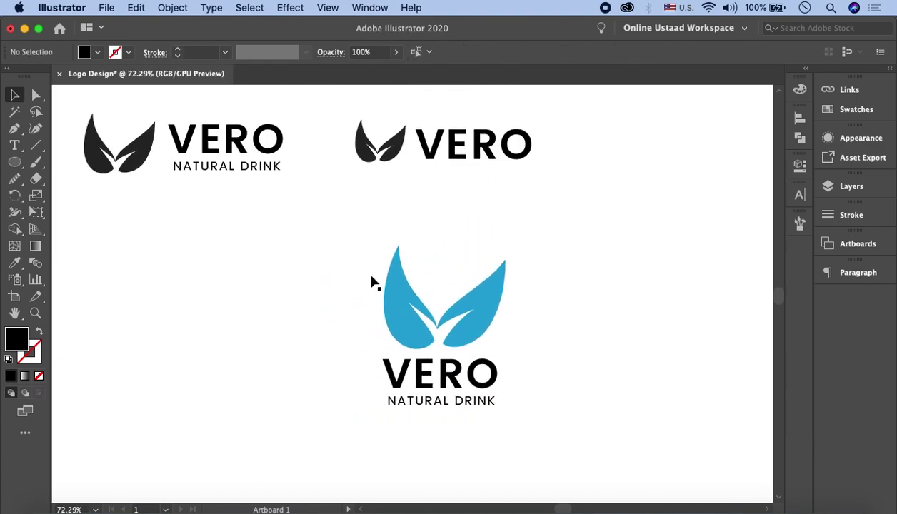
Step: Duplicate the blue logo to the right and recolour its leaves lime green
{"action": "left_click_drag", "start_coordinate": [372, 279], "coordinate": [513, 367]}
{"action": "left_click_drag", "start_coordinate": [490, 318], "coordinate": [656, 318]}
{"action": "scroll", "coordinate": [639, 303], "scroll_direction": "right", "scroll_amount": 5}
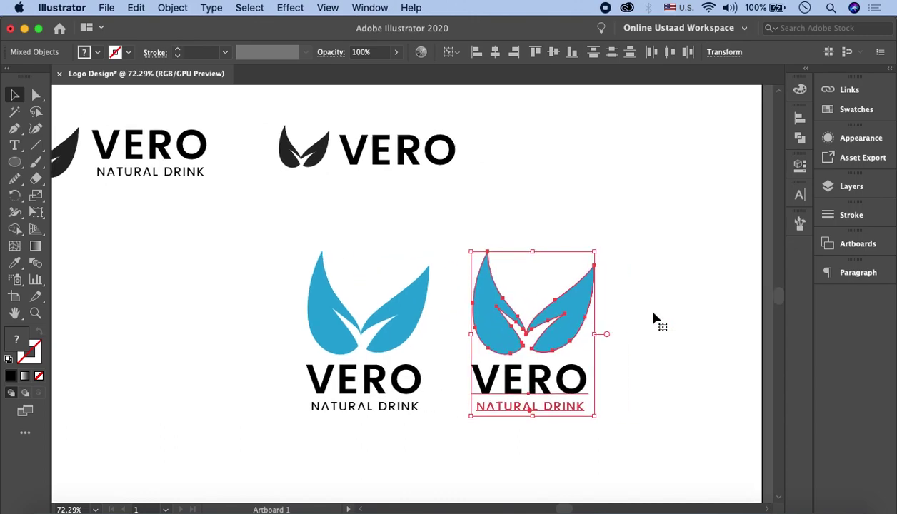
{"action": "left_click_drag", "start_coordinate": [586, 246], "coordinate": [530, 320]}
{"action": "left_click", "coordinate": [530, 319]}
{"action": "double_click", "coordinate": [23, 340]}
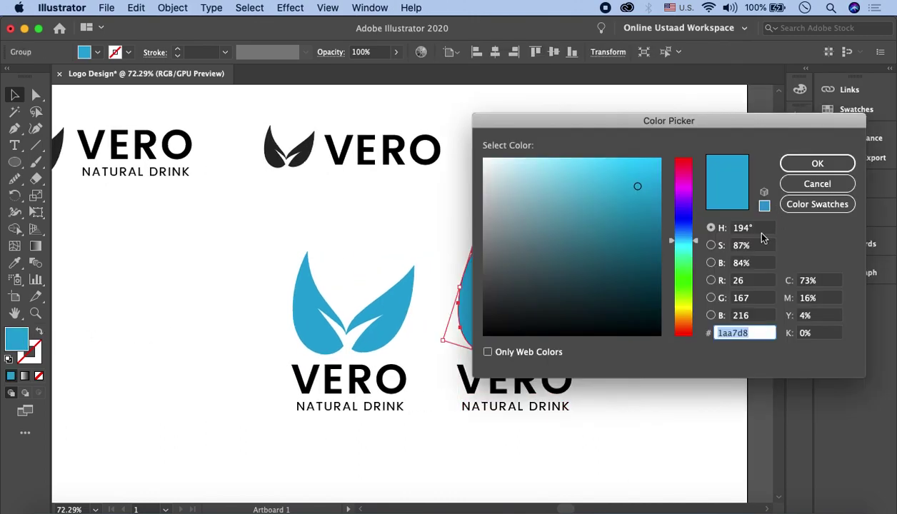
{"action": "left_click", "coordinate": [683, 301]}
{"action": "left_click_drag", "start_coordinate": [686, 303], "coordinate": [684, 297]}
{"action": "left_click_drag", "start_coordinate": [640, 187], "coordinate": [641, 178]}
{"action": "left_click", "coordinate": [816, 164]}
Step: Place a copy of the green-leaf logo directly below it
{"action": "scroll", "coordinate": [574, 264], "scroll_direction": "down", "scroll_amount": 3}
{"action": "left_click_drag", "start_coordinate": [582, 386], "coordinate": [482, 247]}
{"action": "left_click_drag", "start_coordinate": [505, 300], "coordinate": [506, 424]}
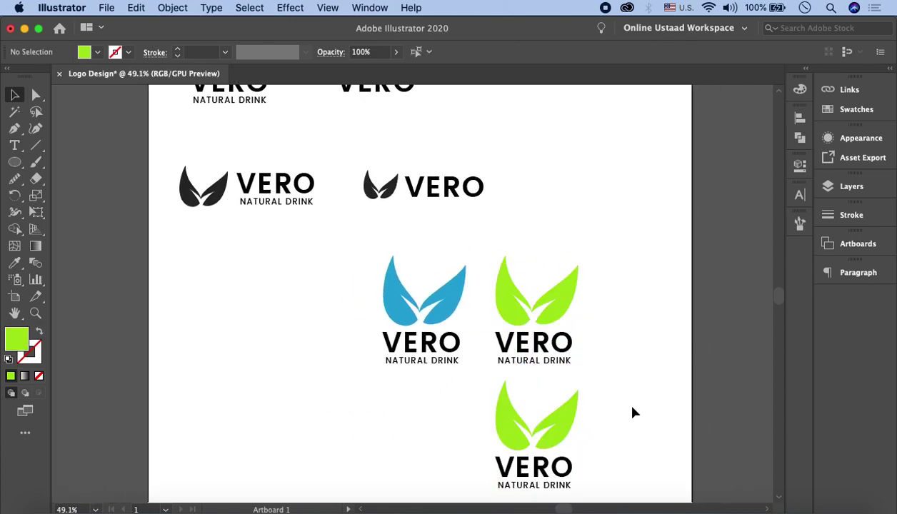
{"action": "scroll", "coordinate": [632, 412], "scroll_direction": "down", "scroll_amount": 1}
{"action": "left_click", "coordinate": [532, 390]}
Step: Change the lower copy's leaf fill to a deep violet in the colour picker
{"action": "double_click", "coordinate": [26, 340]}
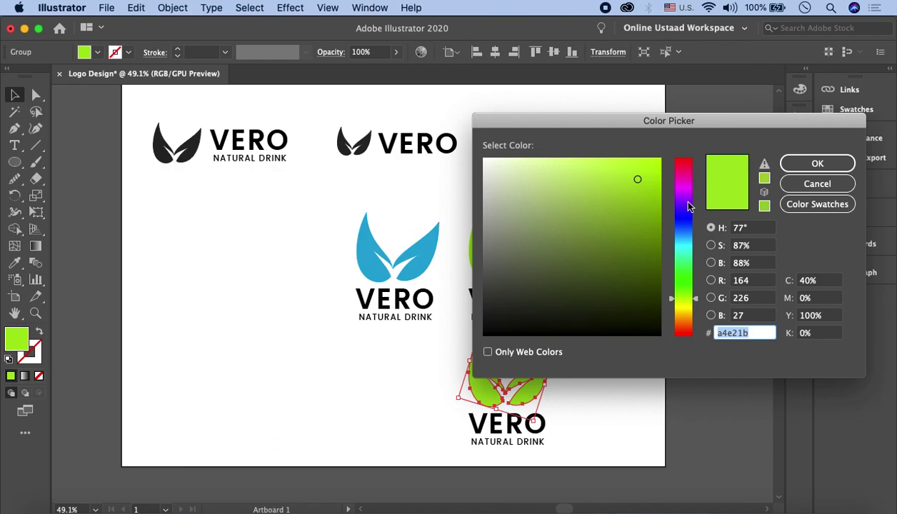
{"action": "left_click", "coordinate": [686, 243]}
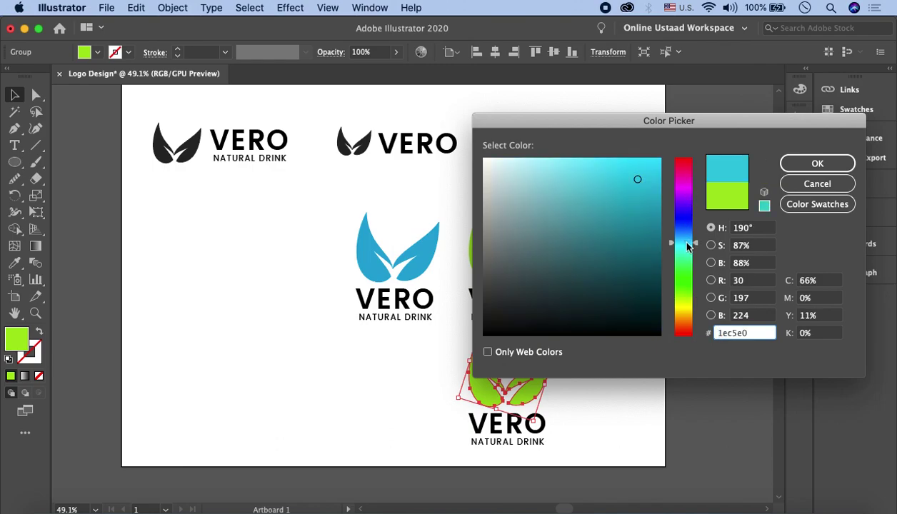
{"action": "left_click", "coordinate": [687, 207]}
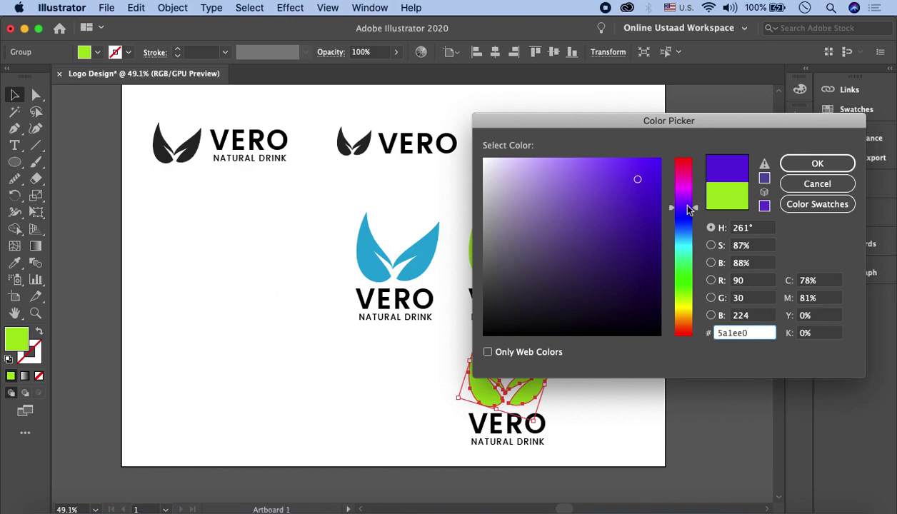
{"action": "left_click", "coordinate": [685, 212]}
{"action": "left_click", "coordinate": [636, 174]}
{"action": "left_click", "coordinate": [816, 163]}
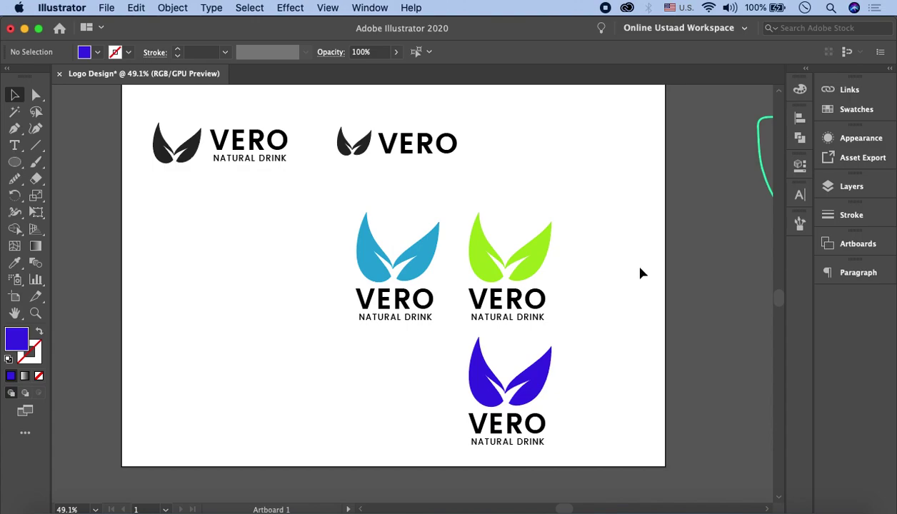
{"action": "scroll", "coordinate": [441, 365], "scroll_direction": "up", "scroll_amount": 1, "text": "alt"}
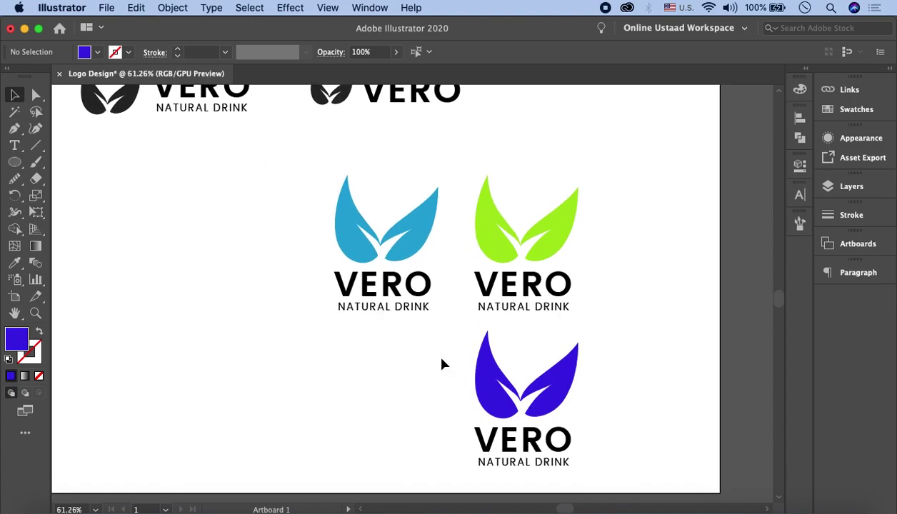
{"action": "scroll", "coordinate": [315, 207], "scroll_direction": "up", "scroll_amount": 3}
{"action": "scroll", "coordinate": [322, 225], "scroll_direction": "up", "scroll_amount": 4}
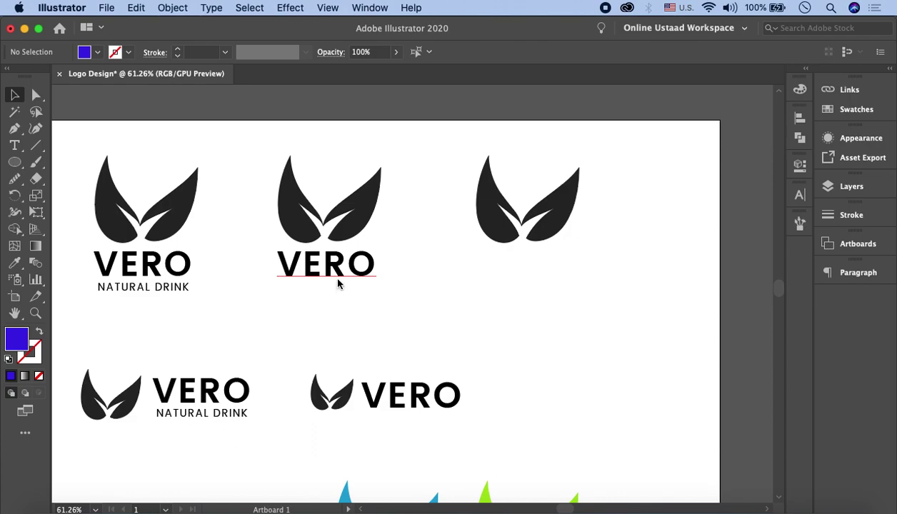
{"action": "scroll", "coordinate": [337, 283], "scroll_direction": "down", "scroll_amount": 1}
{"action": "scroll", "coordinate": [337, 283], "scroll_direction": "down", "scroll_amount": 4}
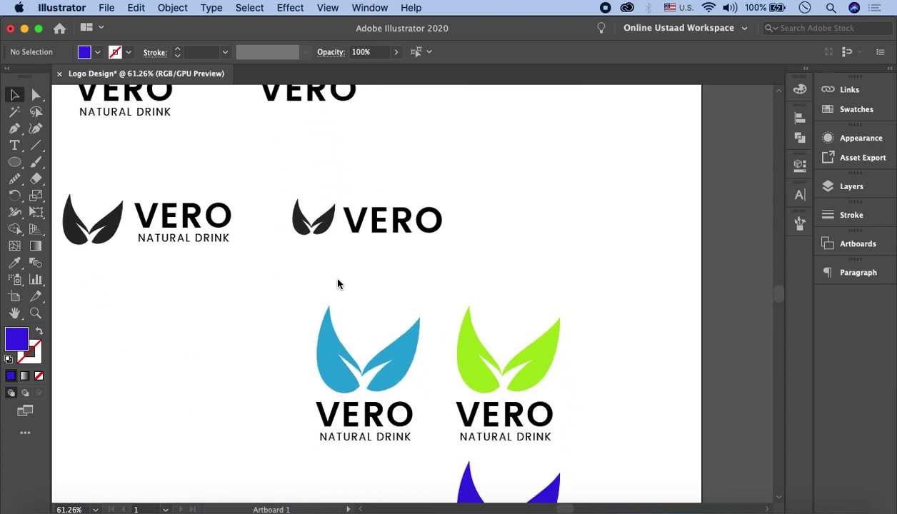
{"action": "scroll", "coordinate": [337, 283], "scroll_direction": "down", "scroll_amount": 3}
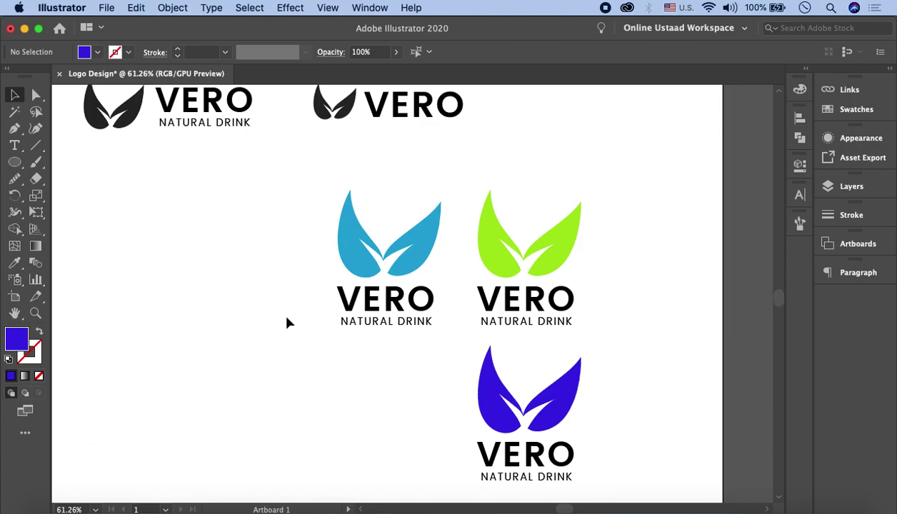
Step: Drag the blue VERO logo left and down, undoing an accidental tilt of its leaves
{"action": "left_click_drag", "start_coordinate": [291, 206], "coordinate": [437, 256]}
{"action": "left_click_drag", "start_coordinate": [391, 294], "coordinate": [235, 361]}
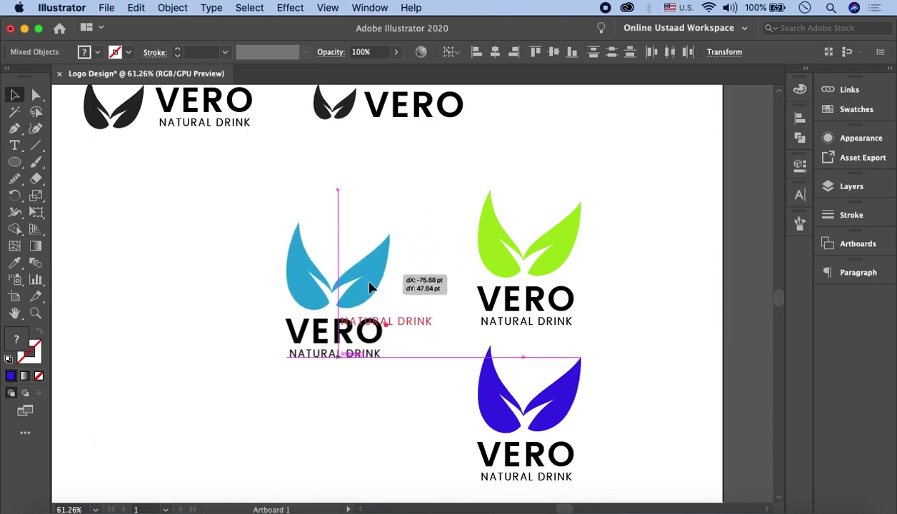
{"action": "key", "text": "super+shift+a"}
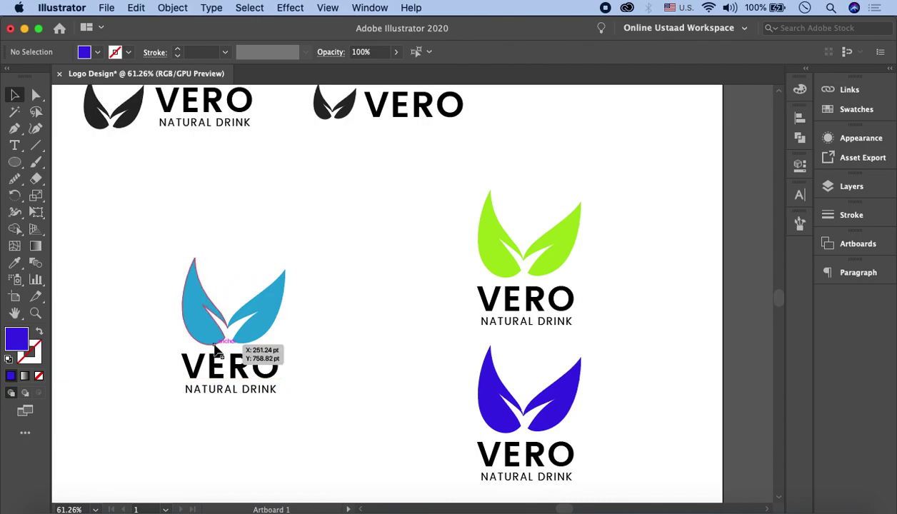
{"action": "mouse_move", "coordinate": [138, 244]}
{"action": "left_mouse_down"}
{"action": "mouse_move", "coordinate": [303, 343]}
{"action": "mouse_move", "coordinate": [333, 330]}
{"action": "left_mouse_up"}
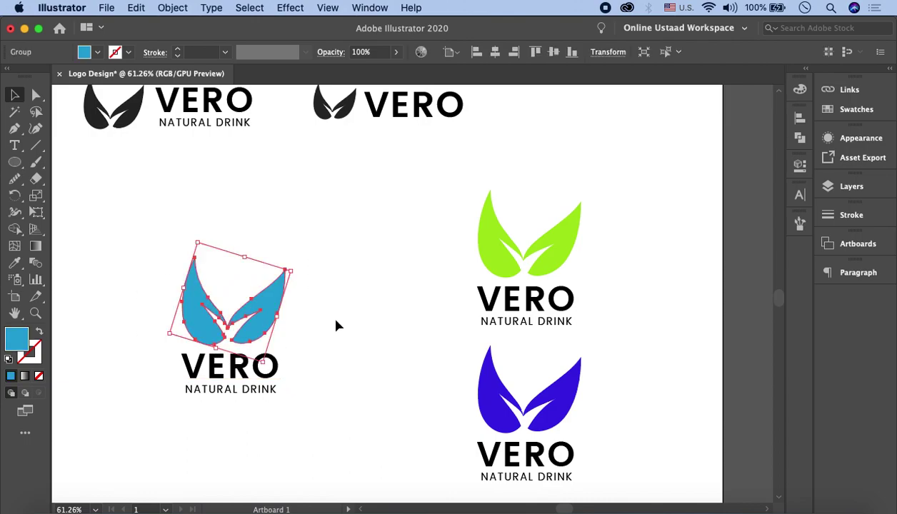
{"action": "key", "text": "super+z"}
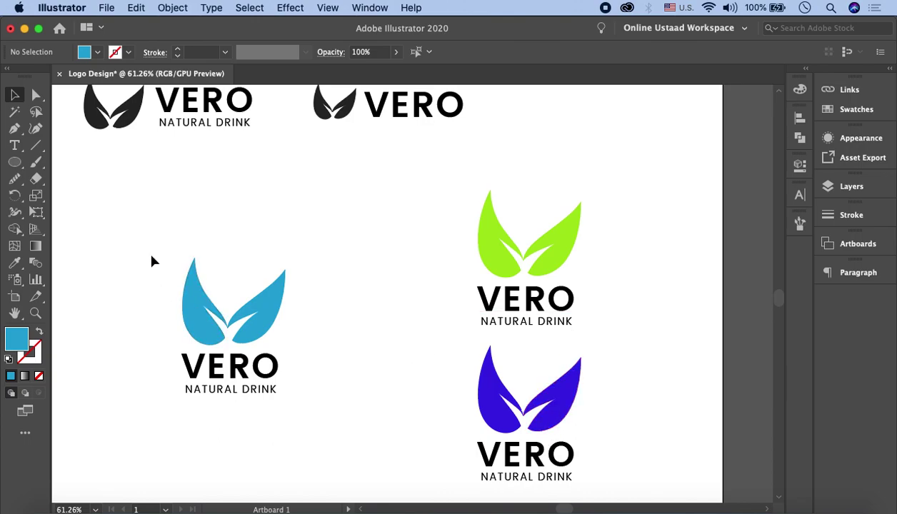
Step: Draw a large circle around the blue logo and swap its fill to a thin outline
{"action": "left_click", "coordinate": [14, 161]}
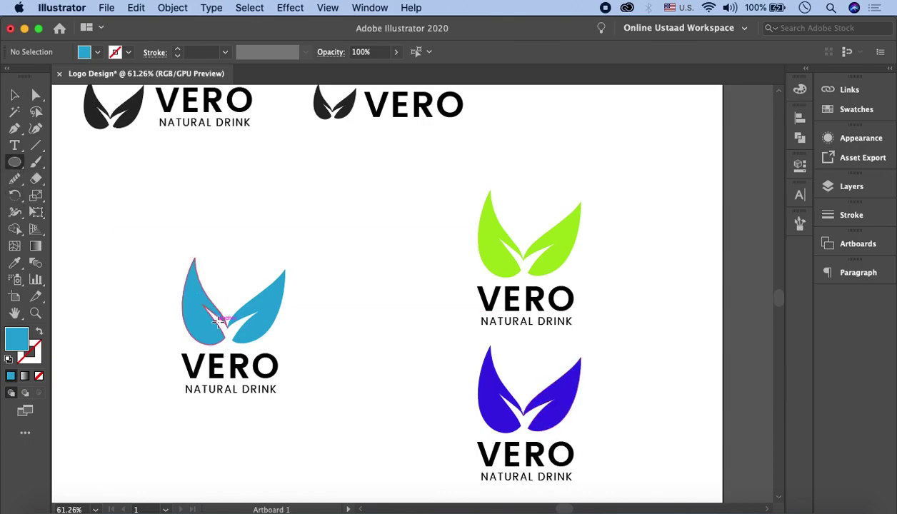
{"action": "left_click_drag", "start_coordinate": [227, 325], "coordinate": [290, 217]}
{"action": "left_click", "coordinate": [14, 94]}
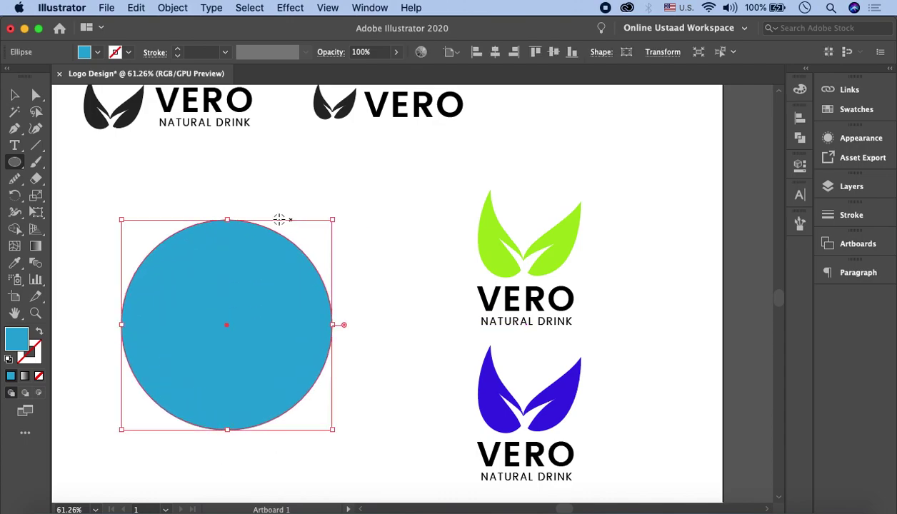
{"action": "left_click", "coordinate": [39, 331]}
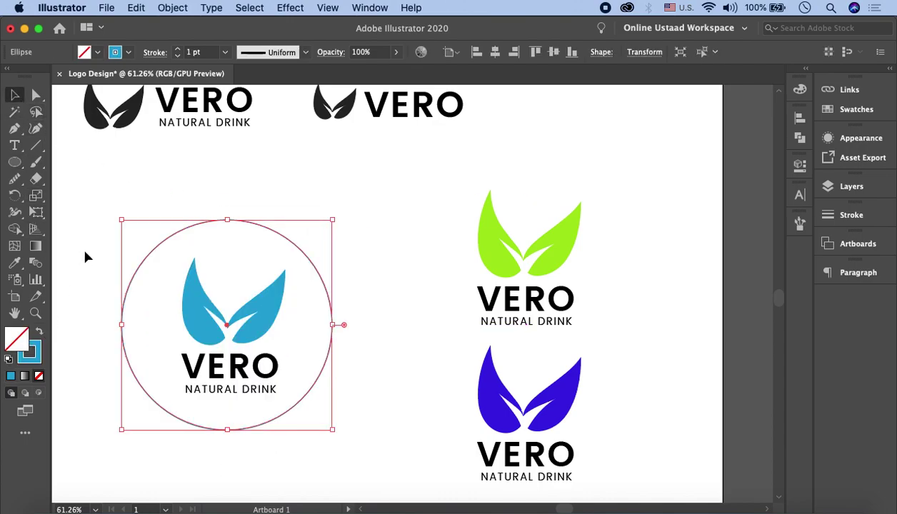
{"action": "left_click", "coordinate": [84, 257]}
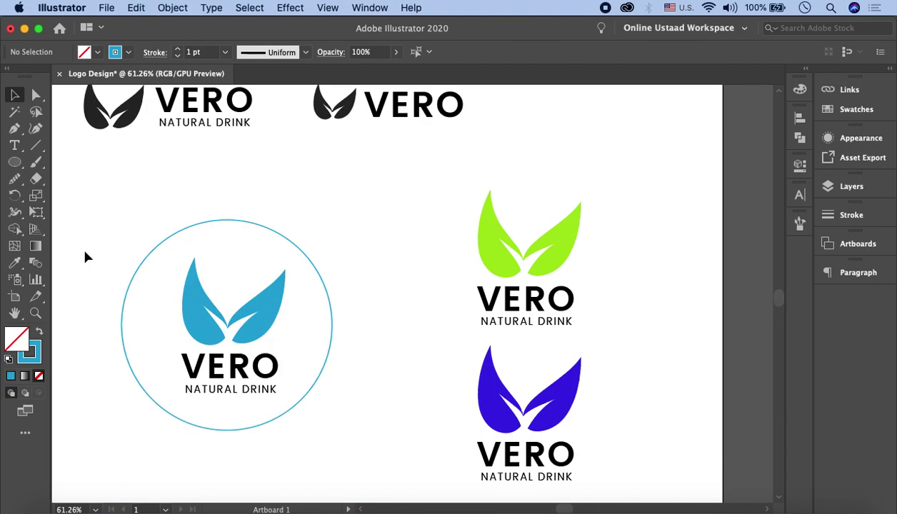